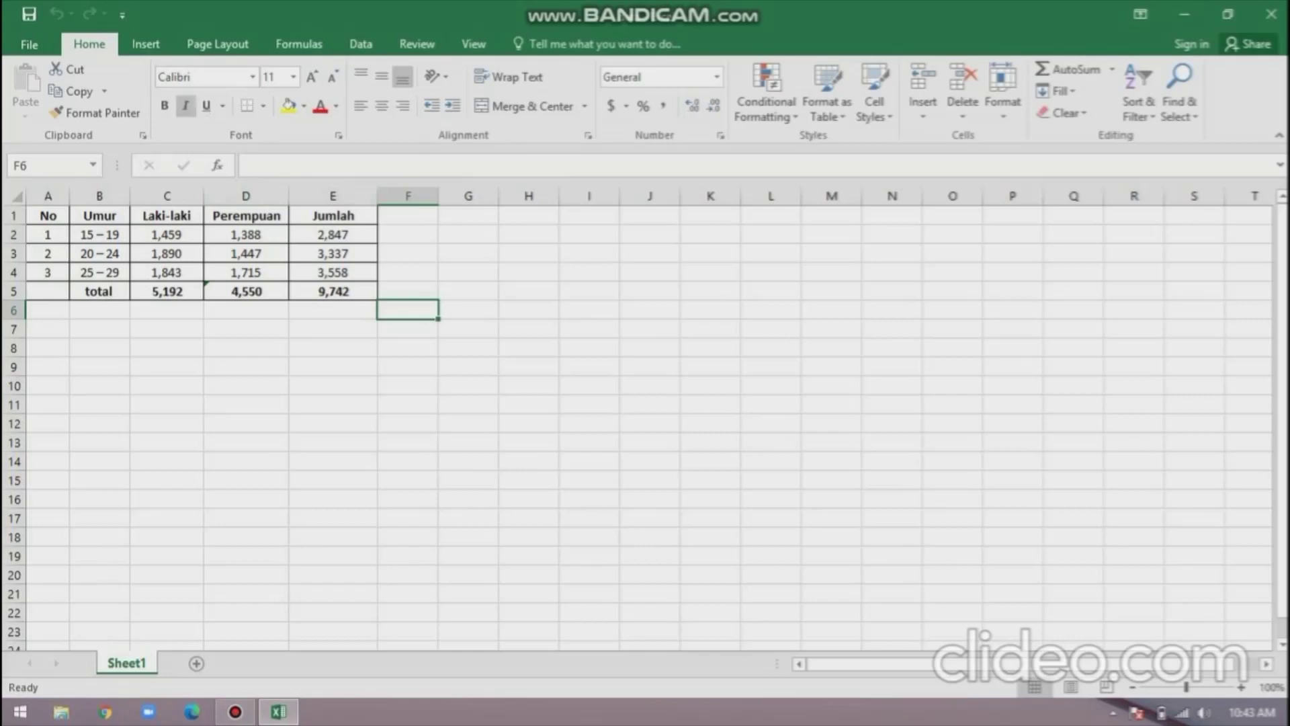
Insert a basic 2-D line chart from the population table.
left_click(146, 44)
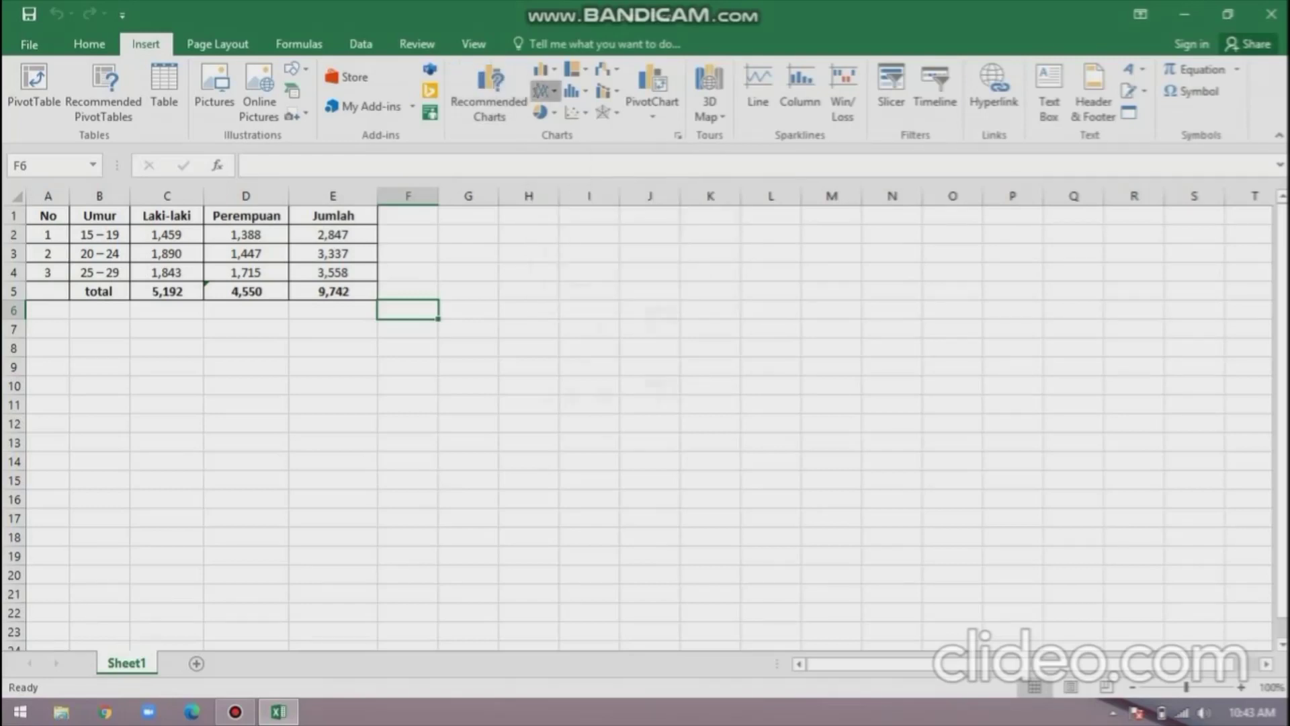
left_click(543, 91)
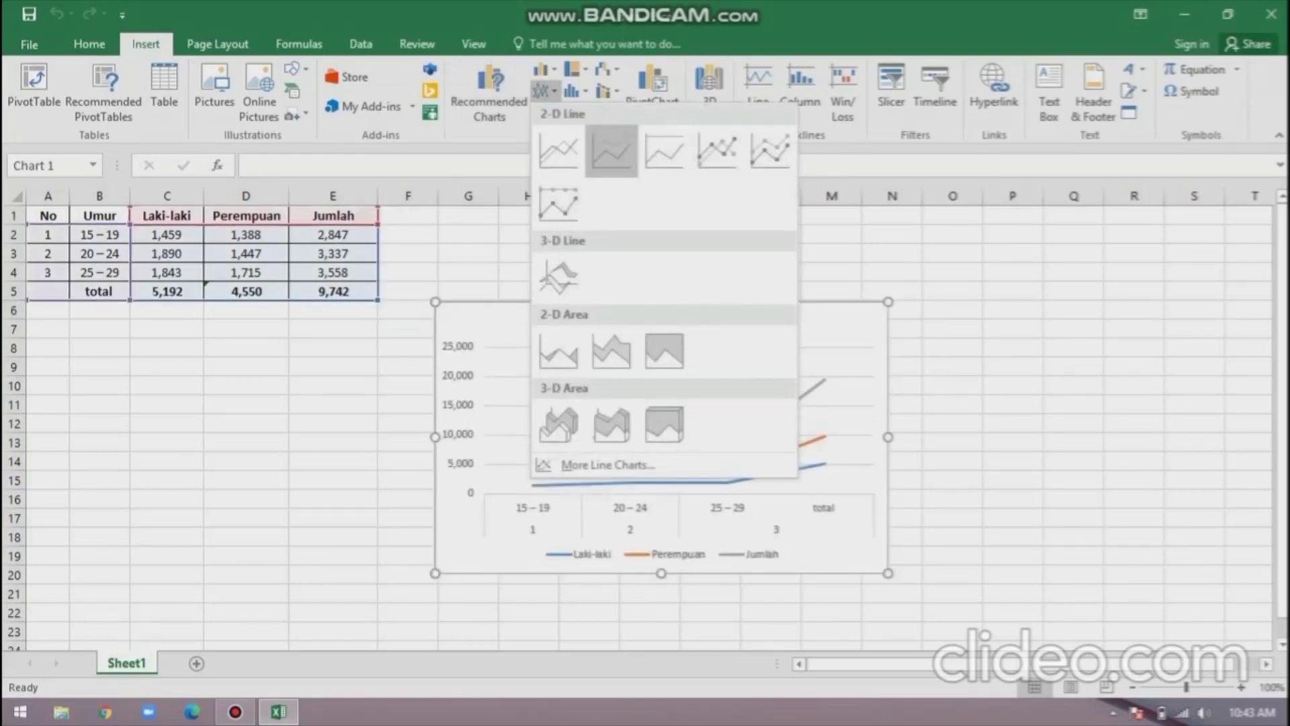
left_click(559, 150)
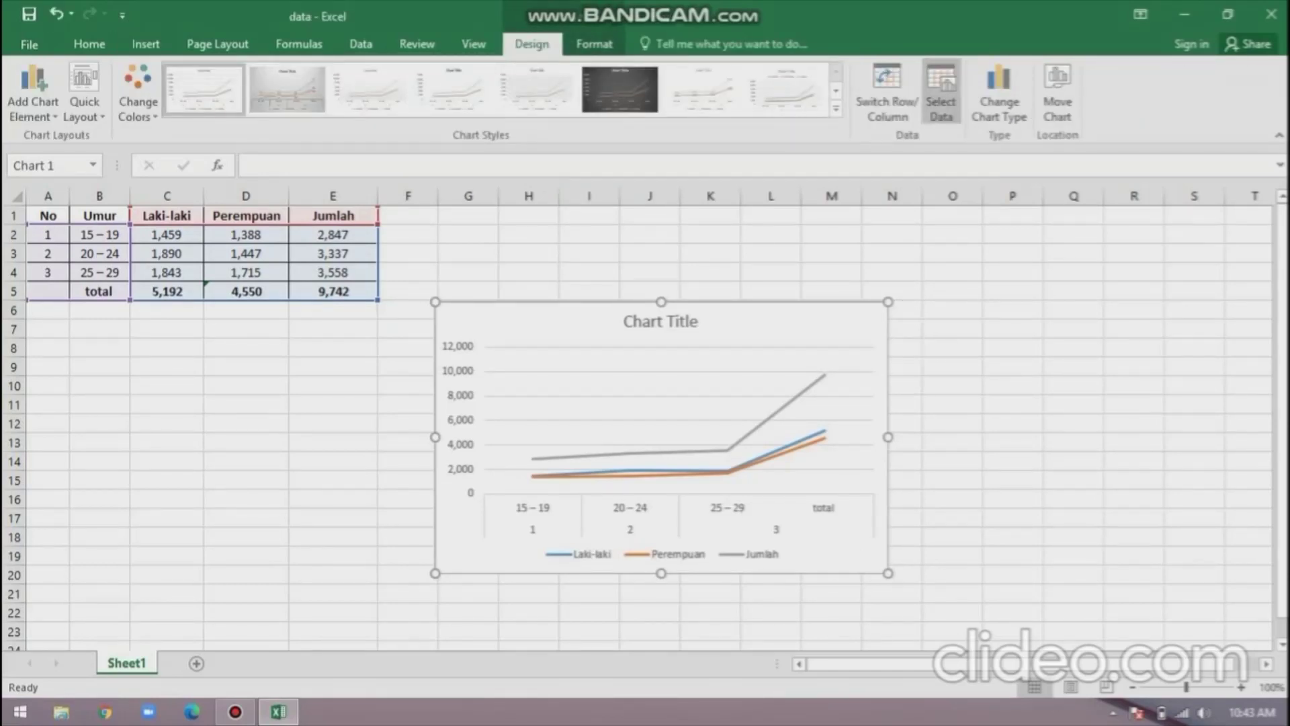
Remove the Laki-laki, Perempuan and Jumlah series from the chart's data source, leaving the chart empty.
left_click(940, 94)
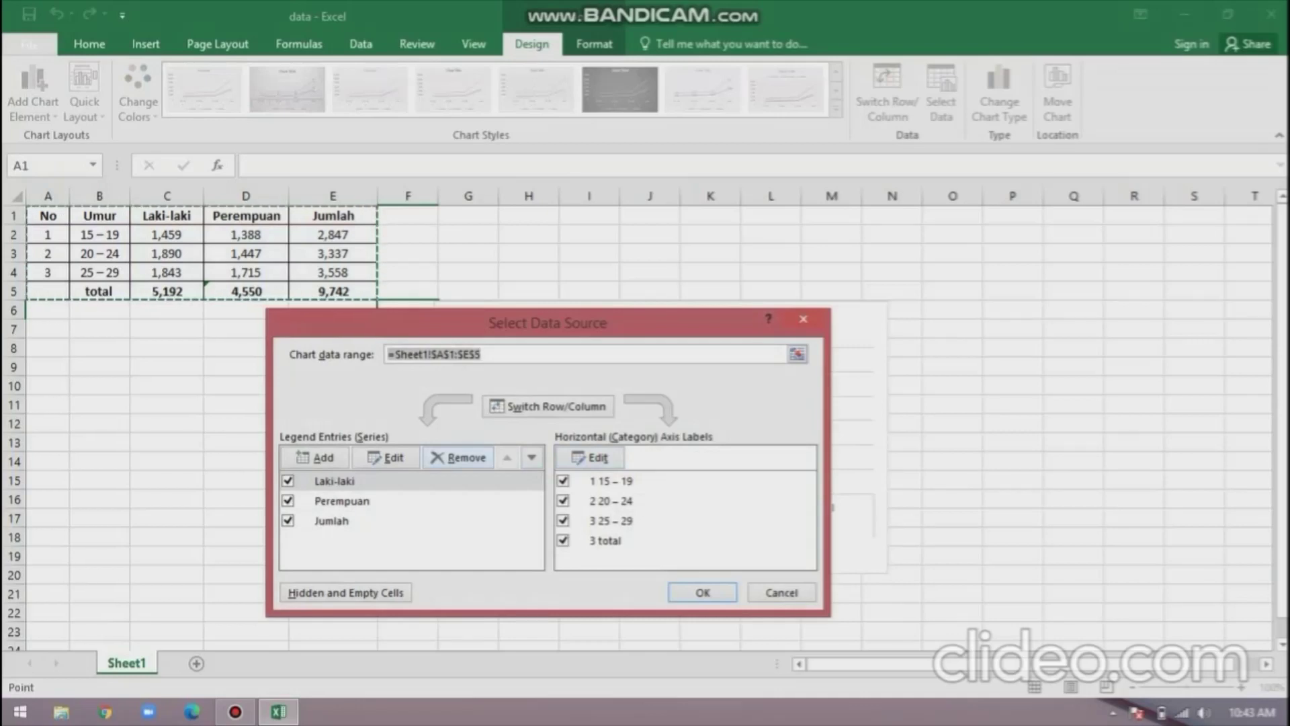
left_click(458, 457)
left_click(458, 457)
left_click(458, 457)
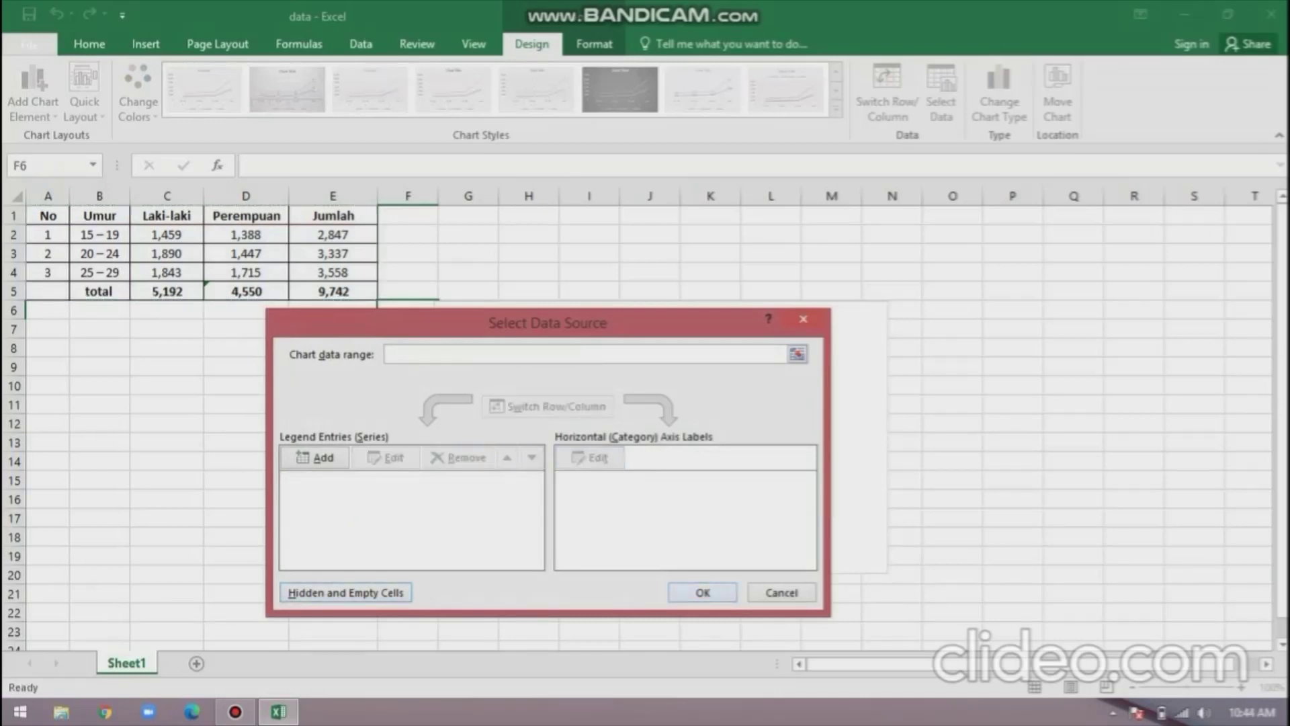
left_click(702, 592)
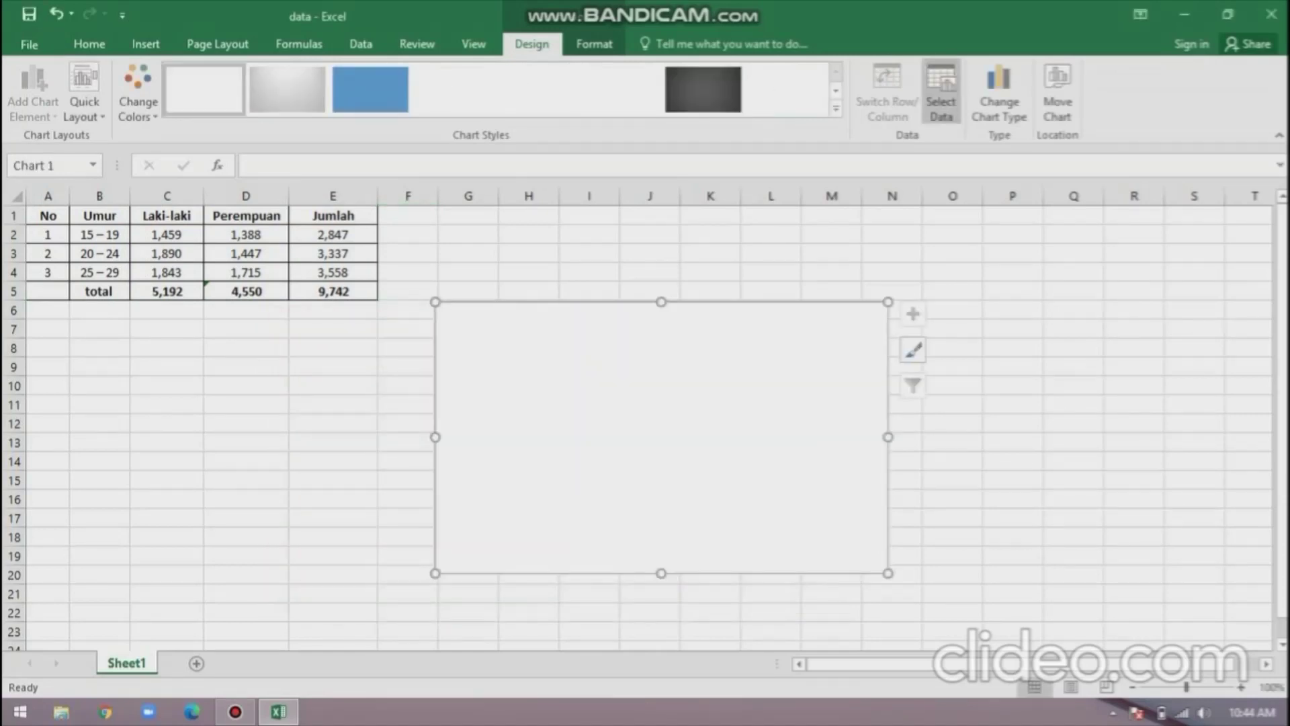
Add a series to the chart's data source with its name from C1 (Laki-laki) and its values from C2:C4.
left_click(941, 94)
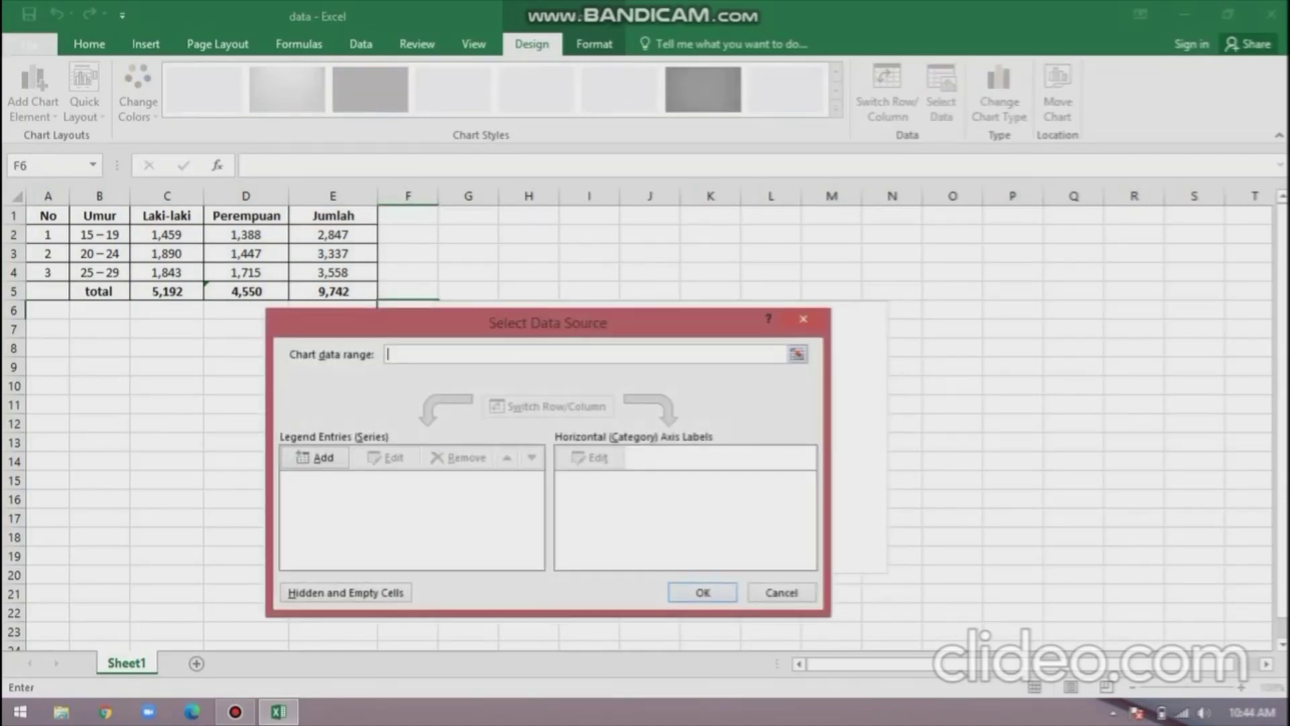
left_click(314, 457)
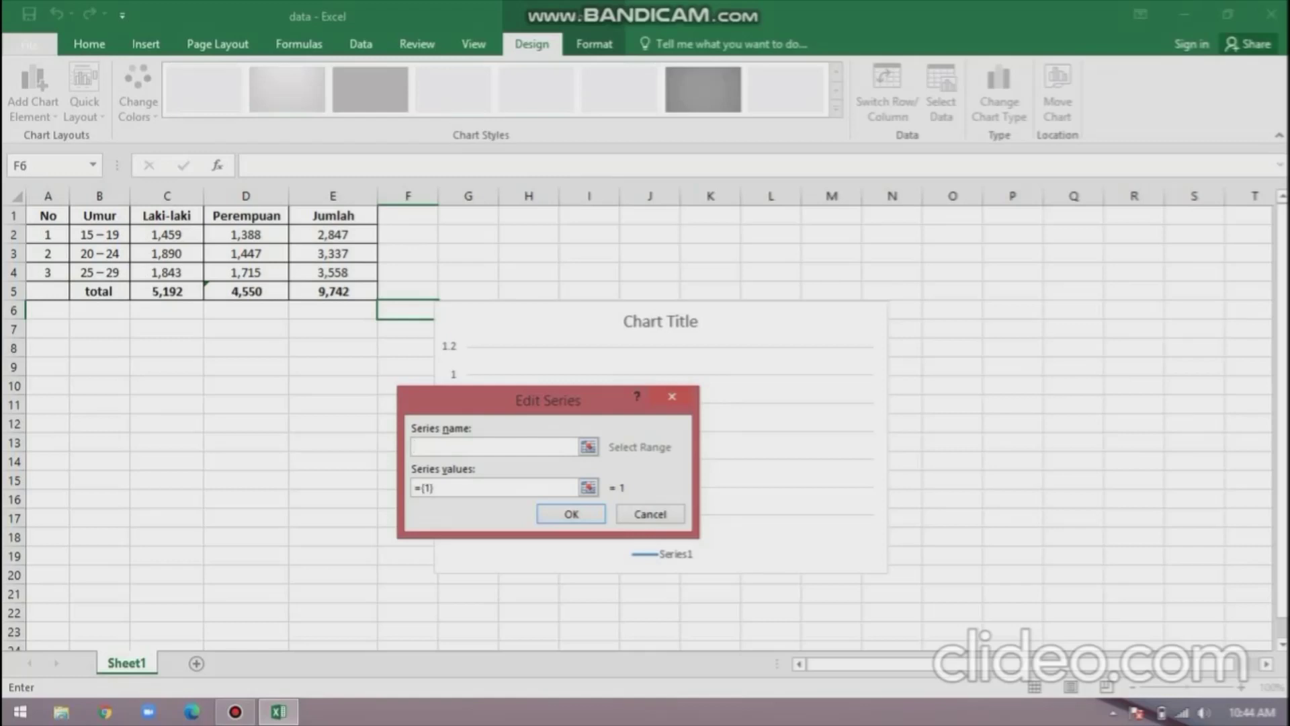
left_click(167, 215)
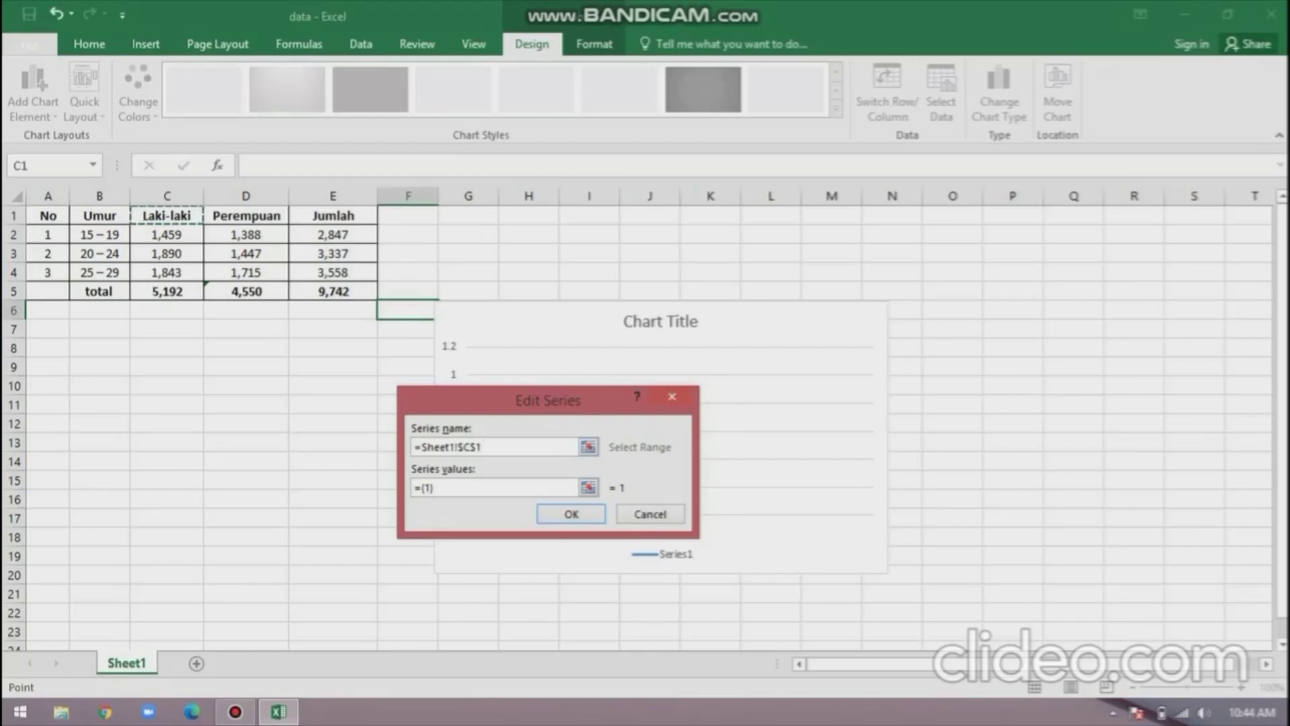
key("Tab")
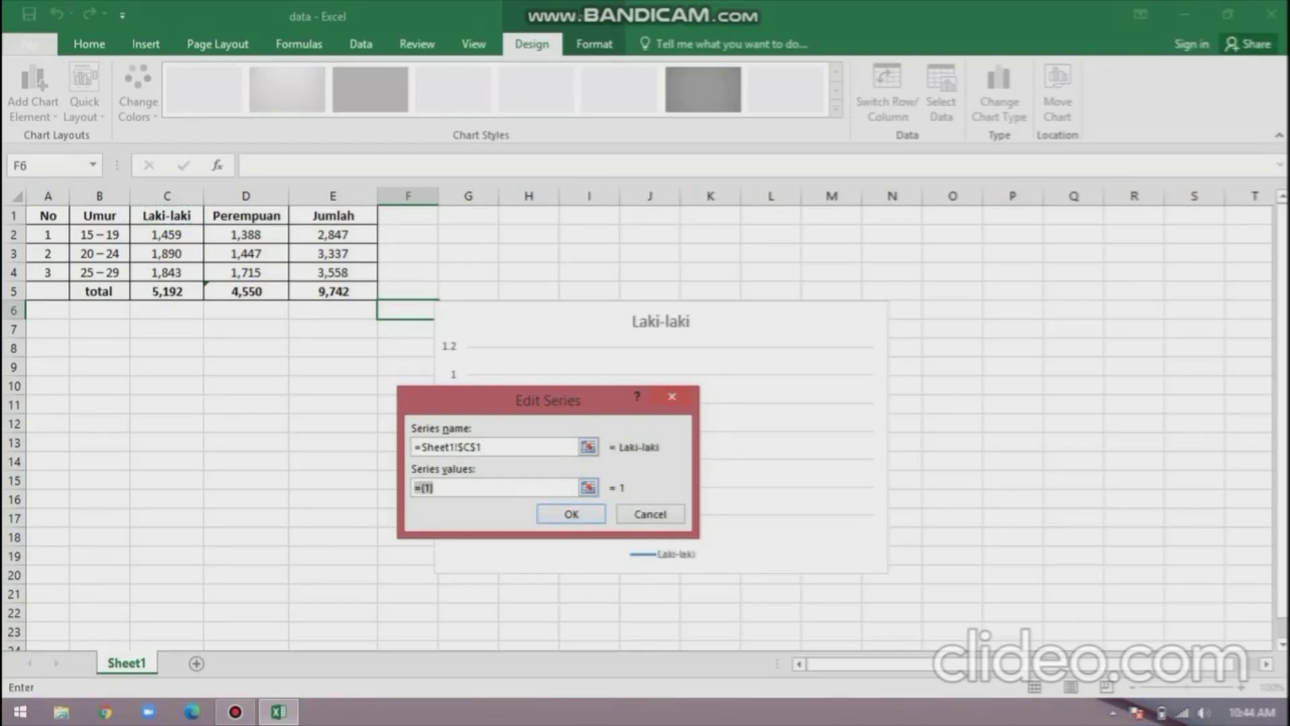
left_click(167, 235)
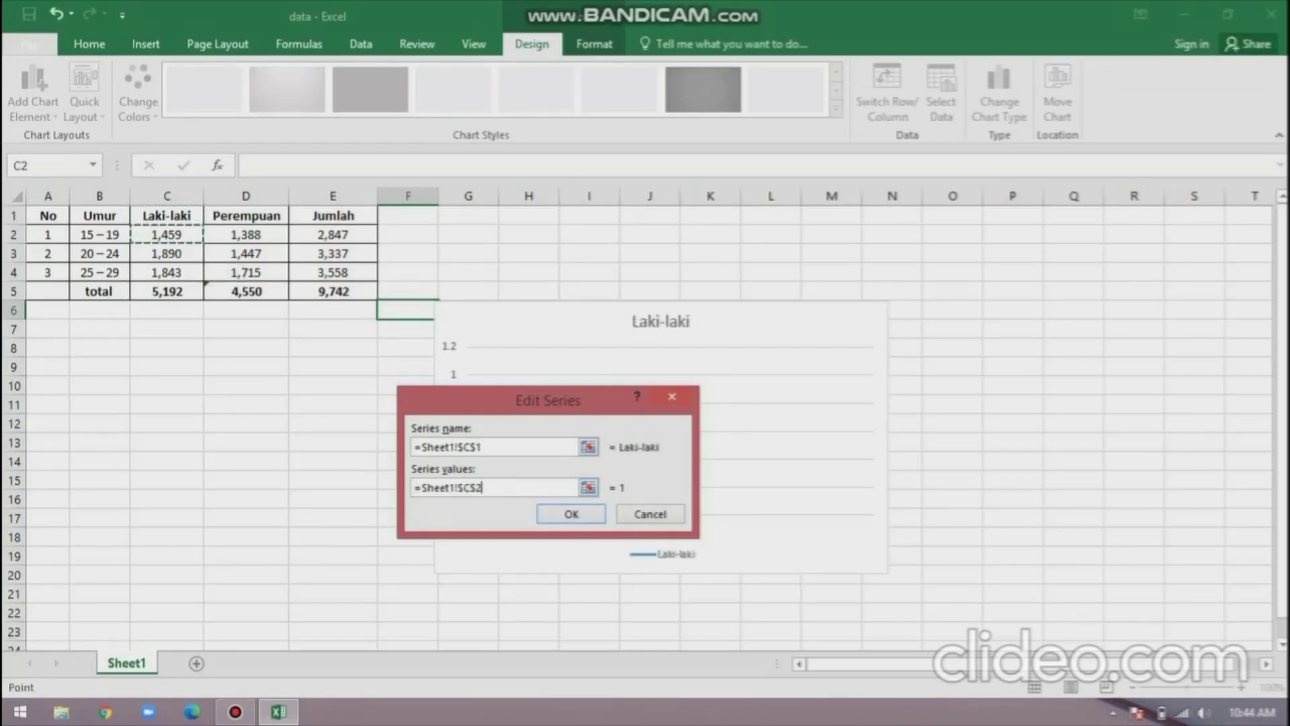
left_click_drag(167, 253, 166, 272)
left_click(167, 235)
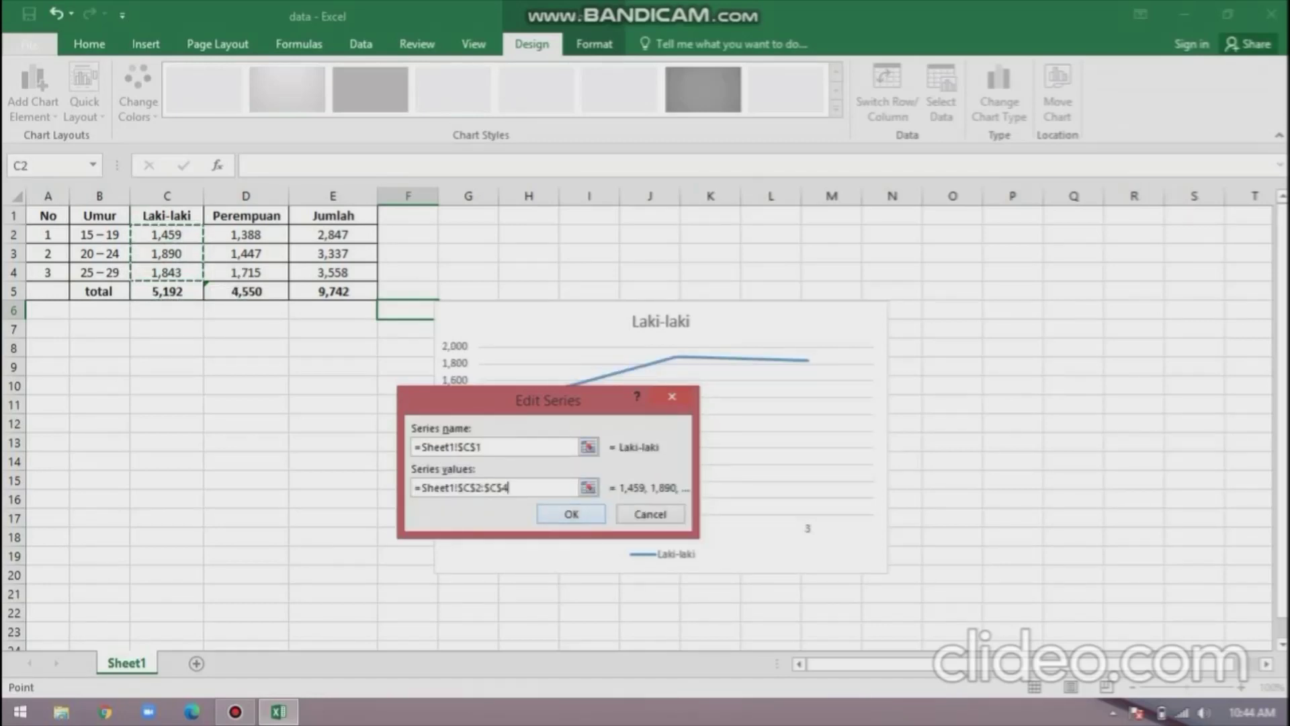
key("Return")
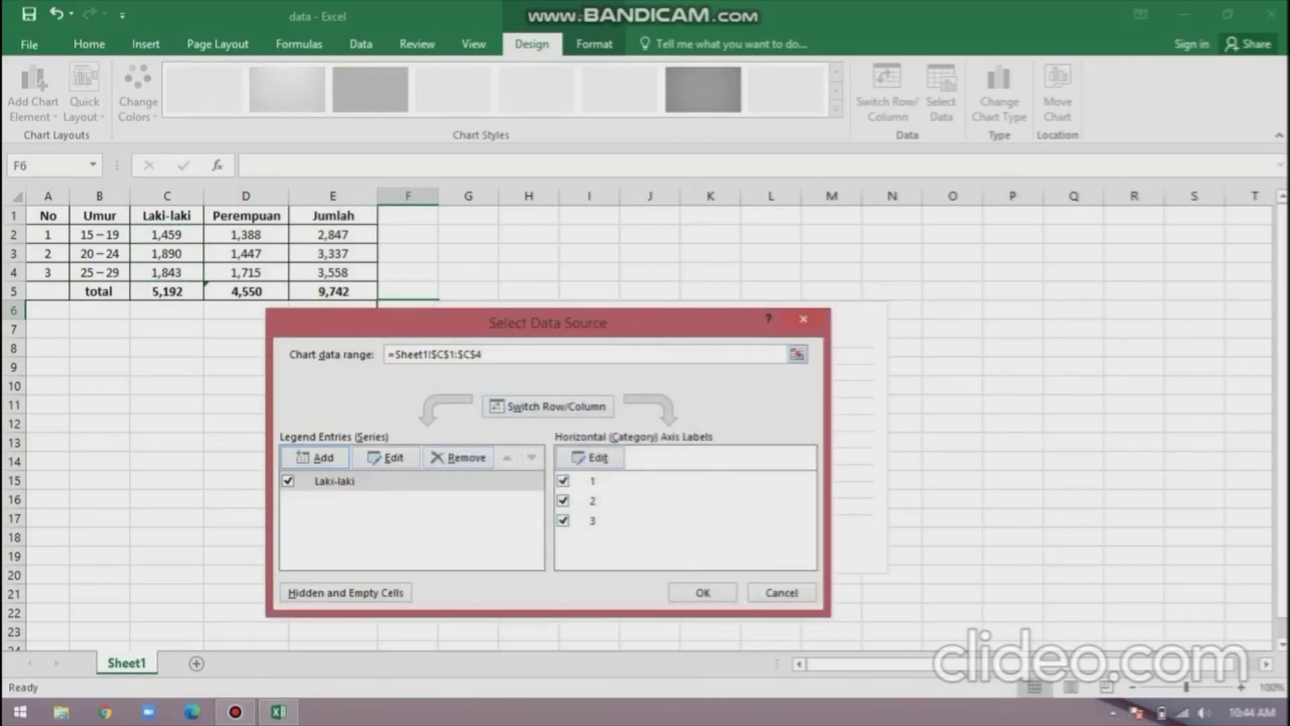
Add a second series with its name from D1 (Perempuan) and its values from D2:D4.
left_click(314, 457)
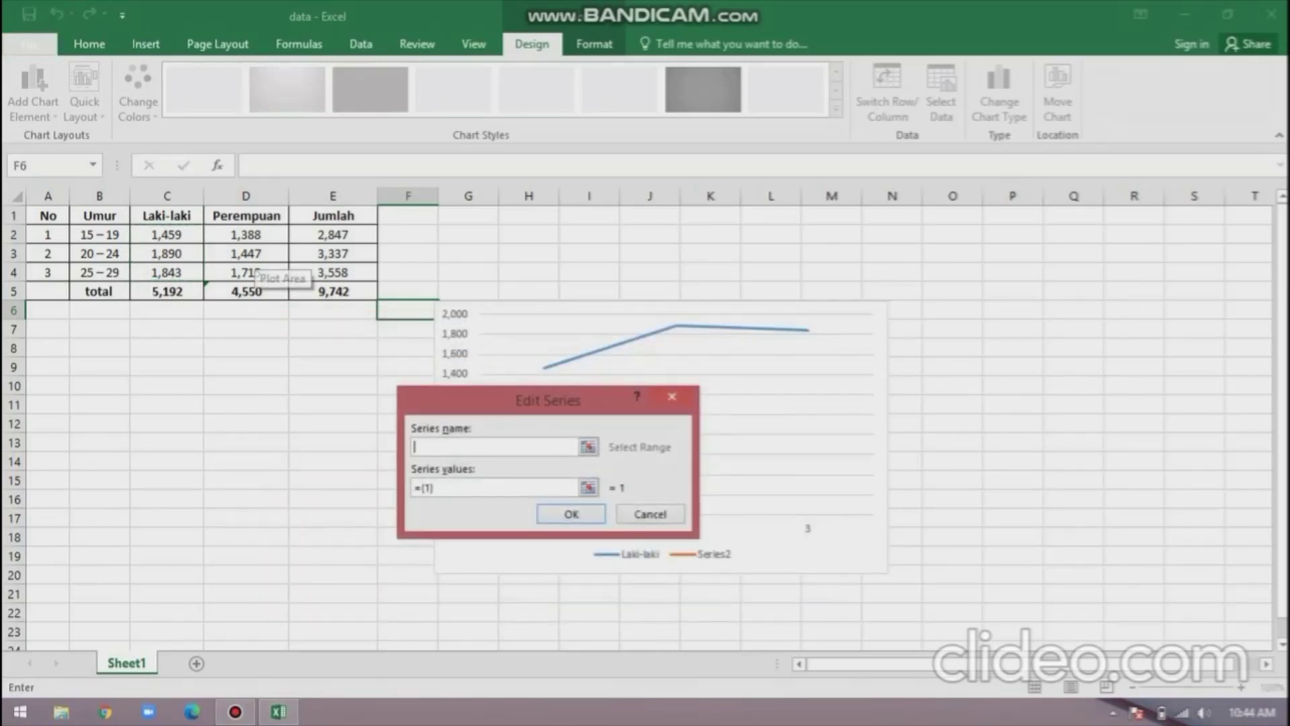
left_click(245, 215)
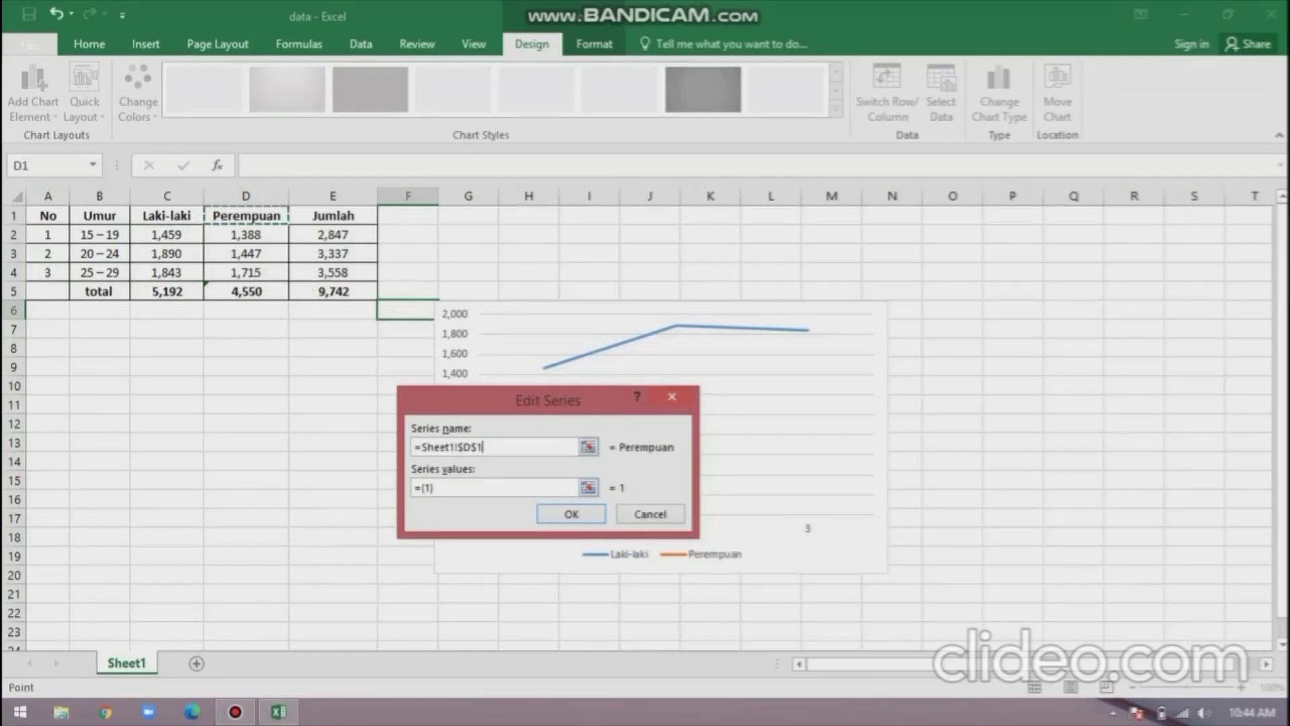
key("Tab")
left_click(246, 234)
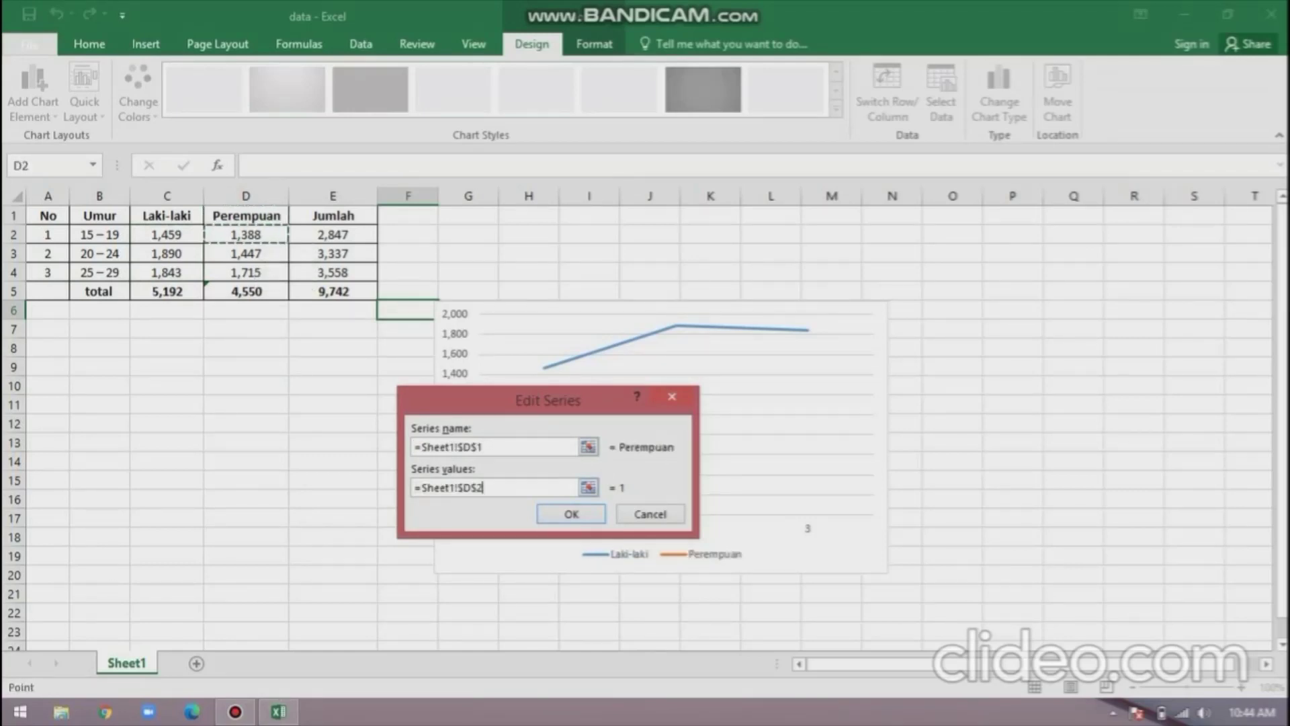
left_click_drag(246, 234, 246, 272)
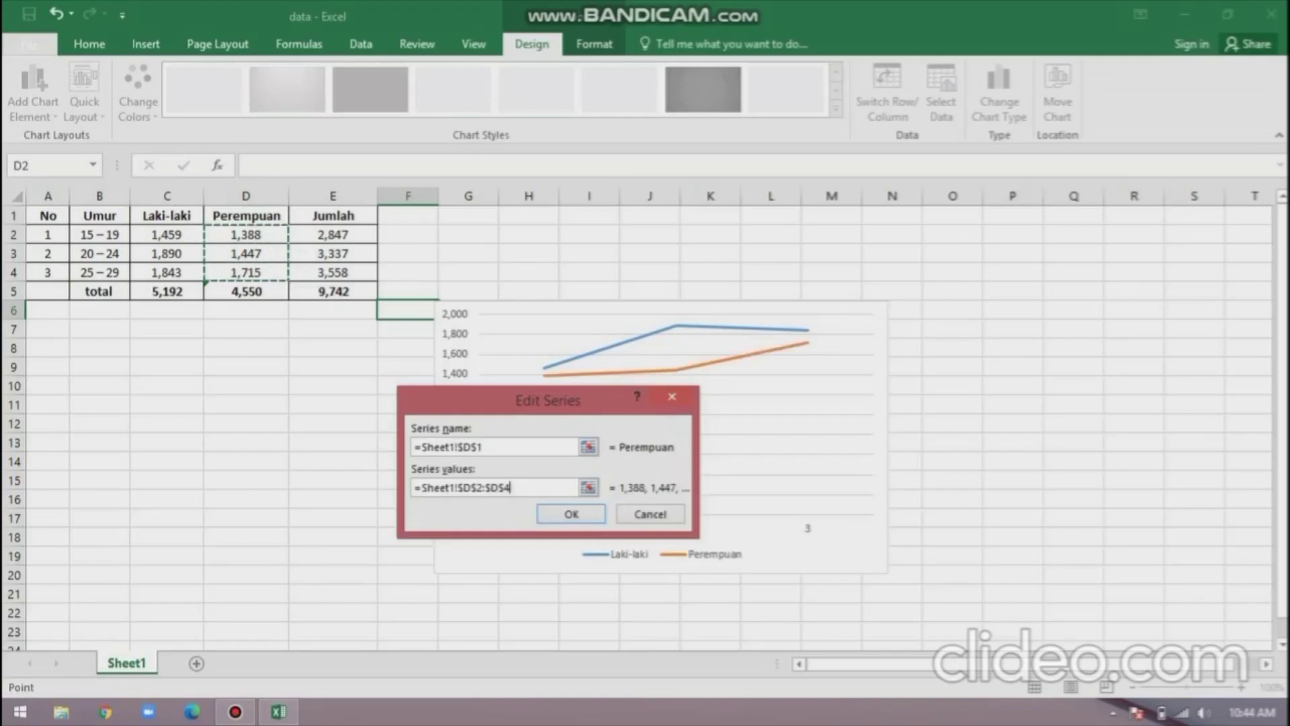
left_click(571, 514)
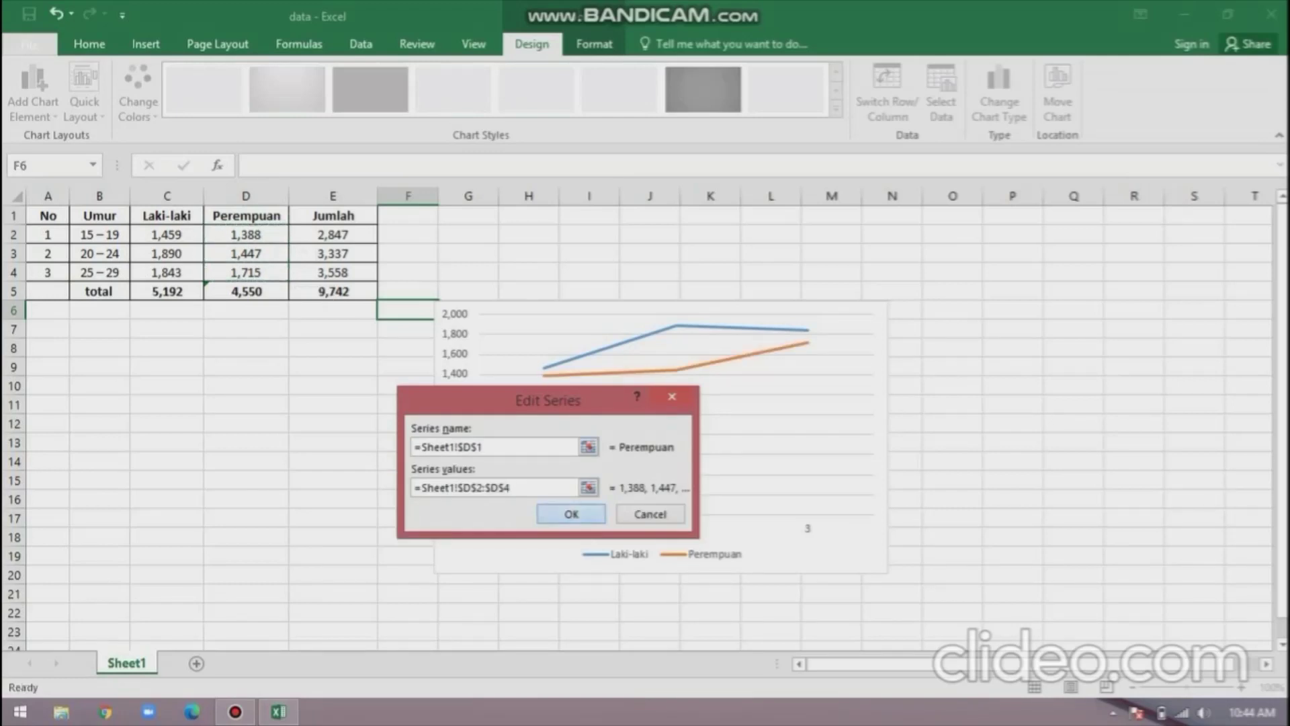
Set the horizontal axis labels to the age groups in B2:B4, apply the data source and enlarge the chart slightly.
left_click(590, 457)
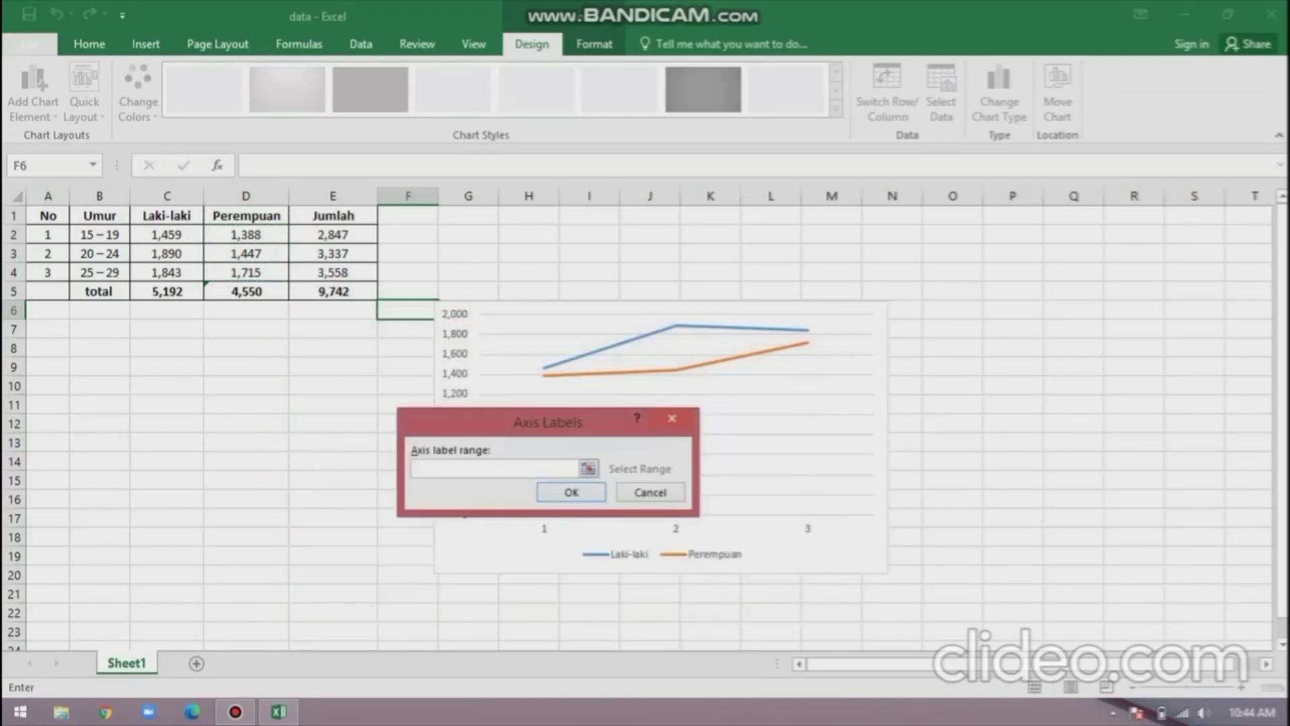
left_click_drag(100, 235, 121, 276)
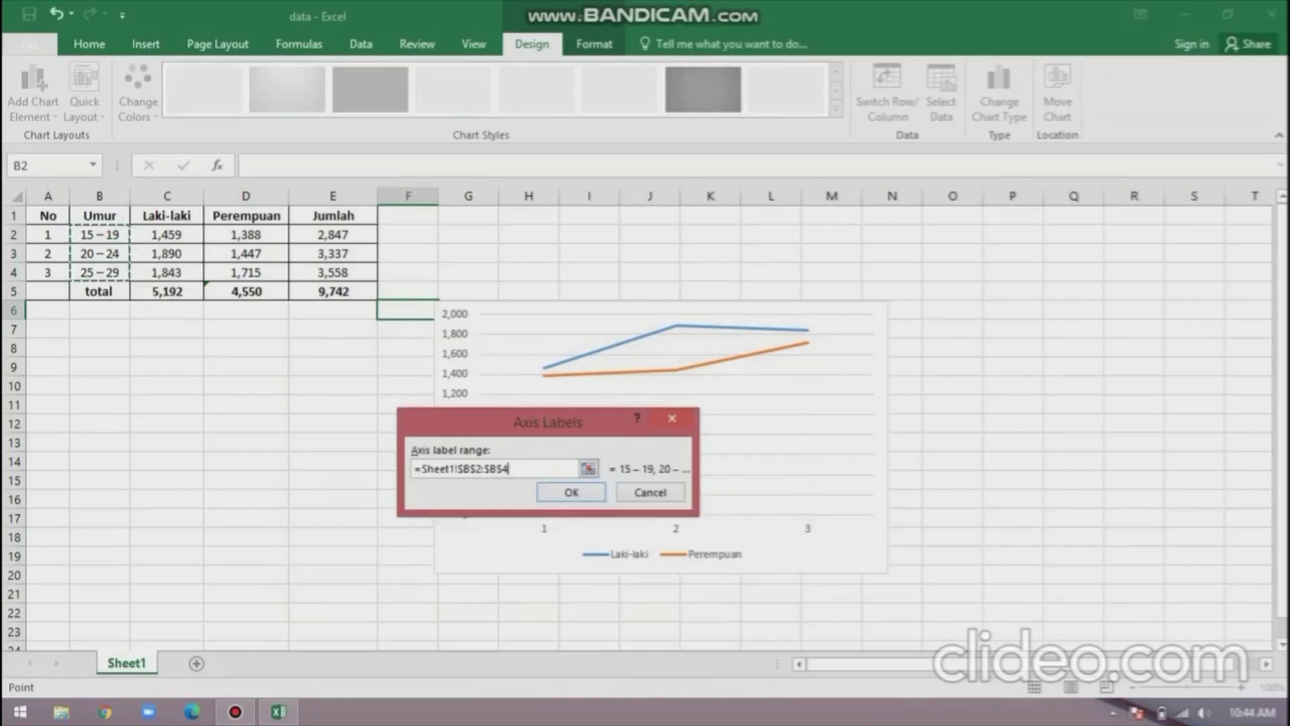
left_click(585, 492)
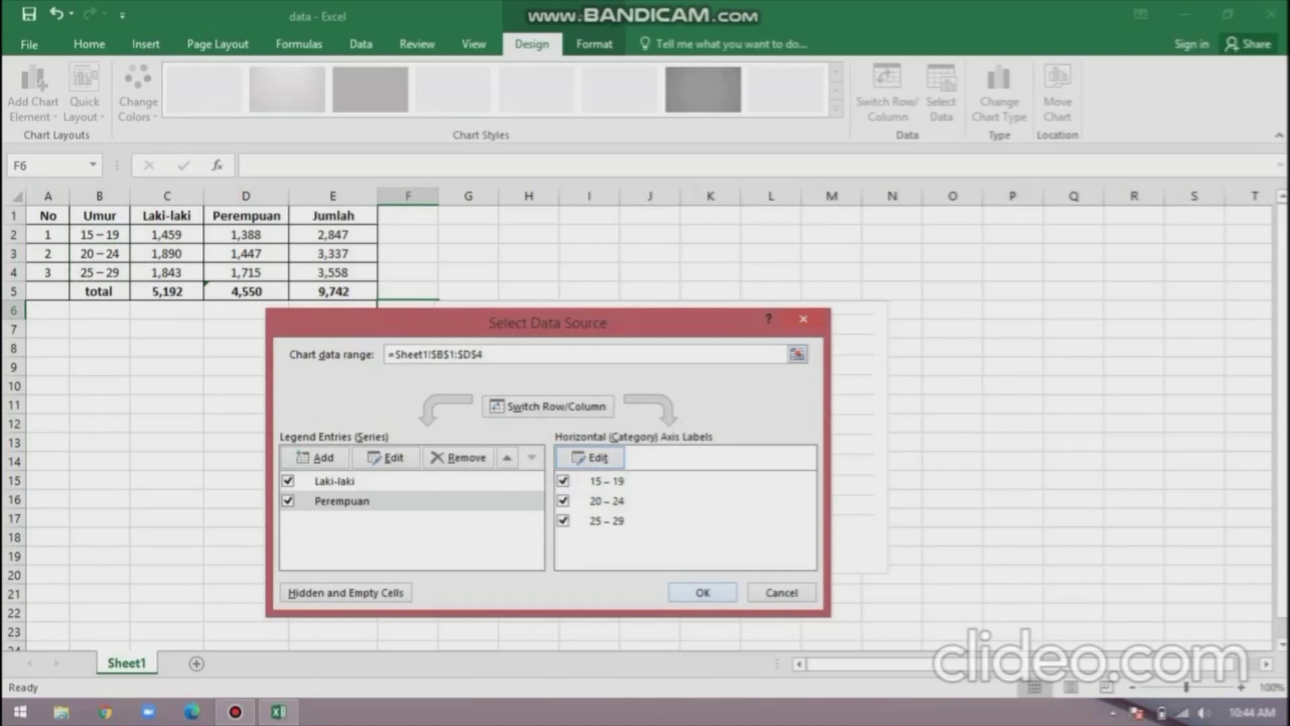
key("Return")
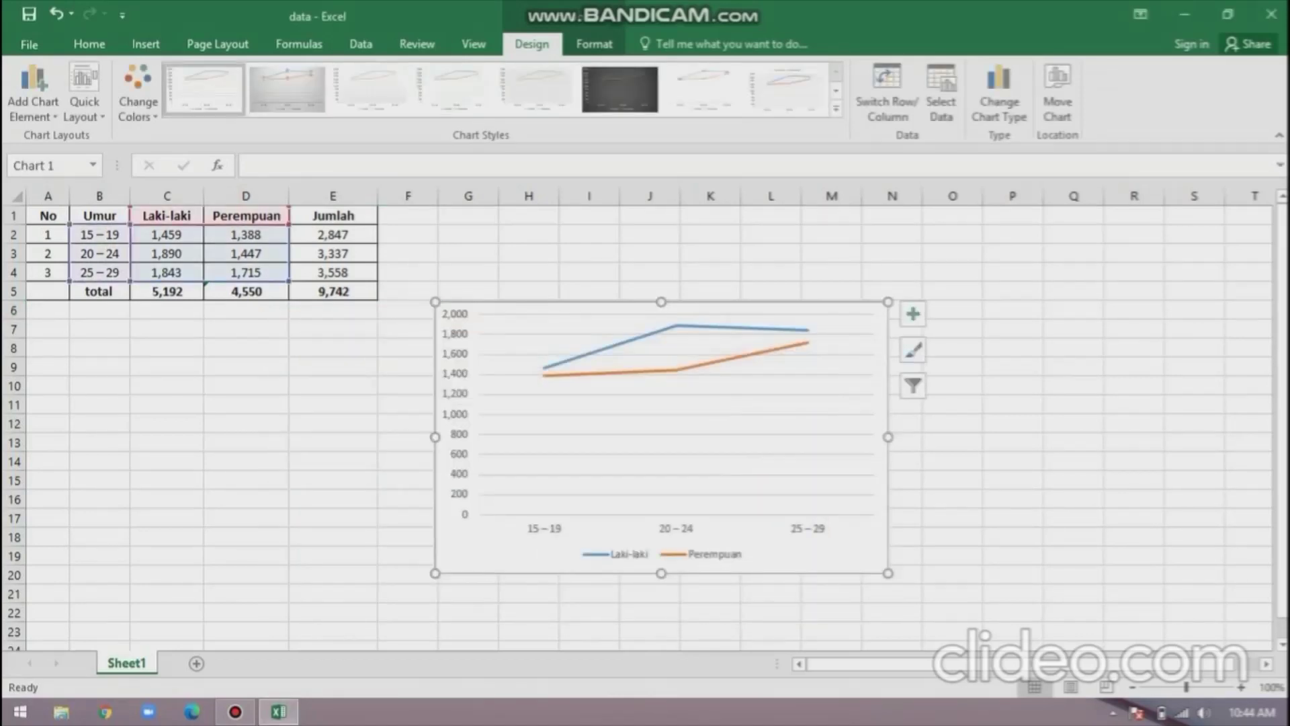
left_click_drag(887, 573, 905, 597)
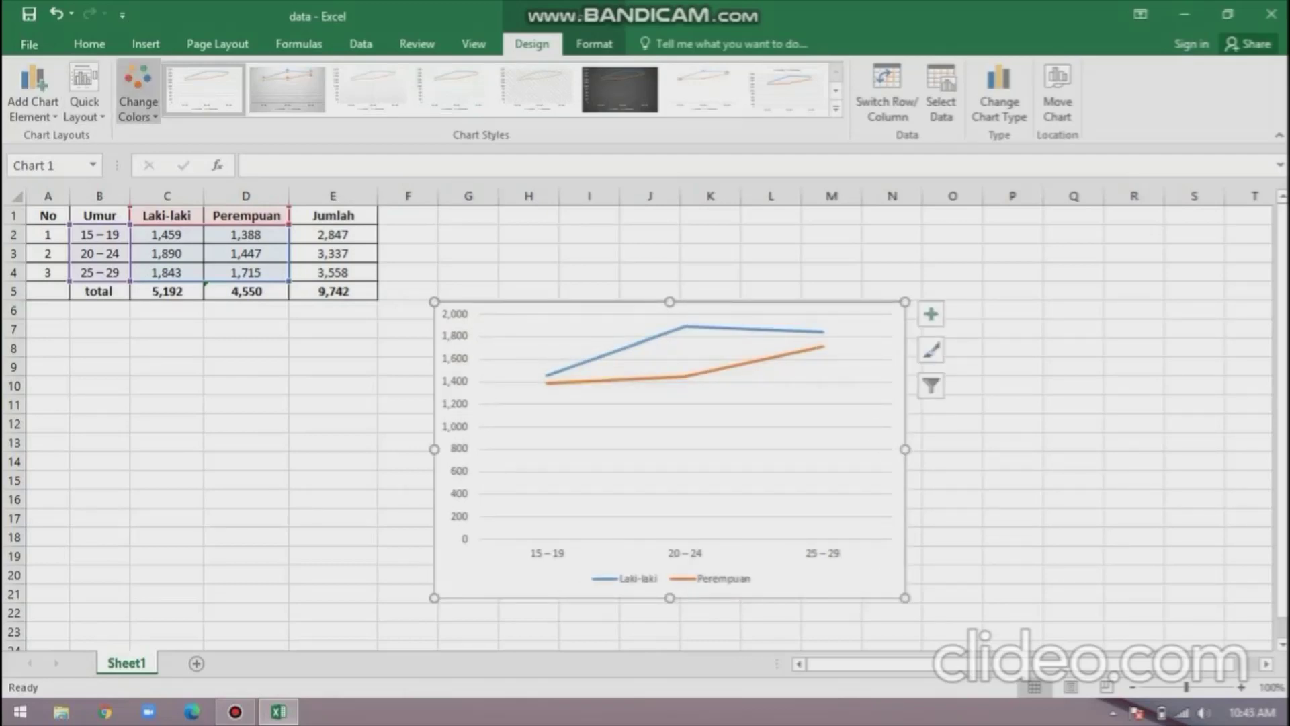
Try alternative Colorful palettes and quick layouts on the line chart.
left_click(137, 94)
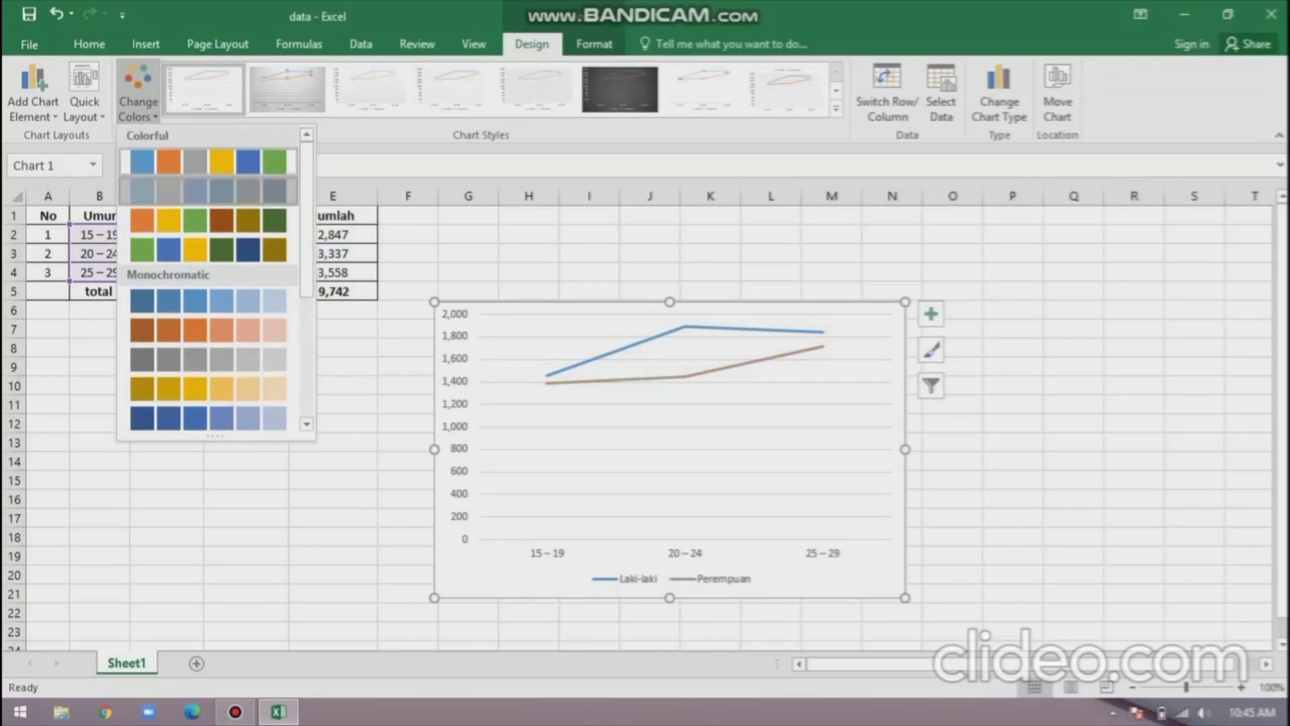
left_click(208, 191)
left_click(137, 94)
left_click(208, 162)
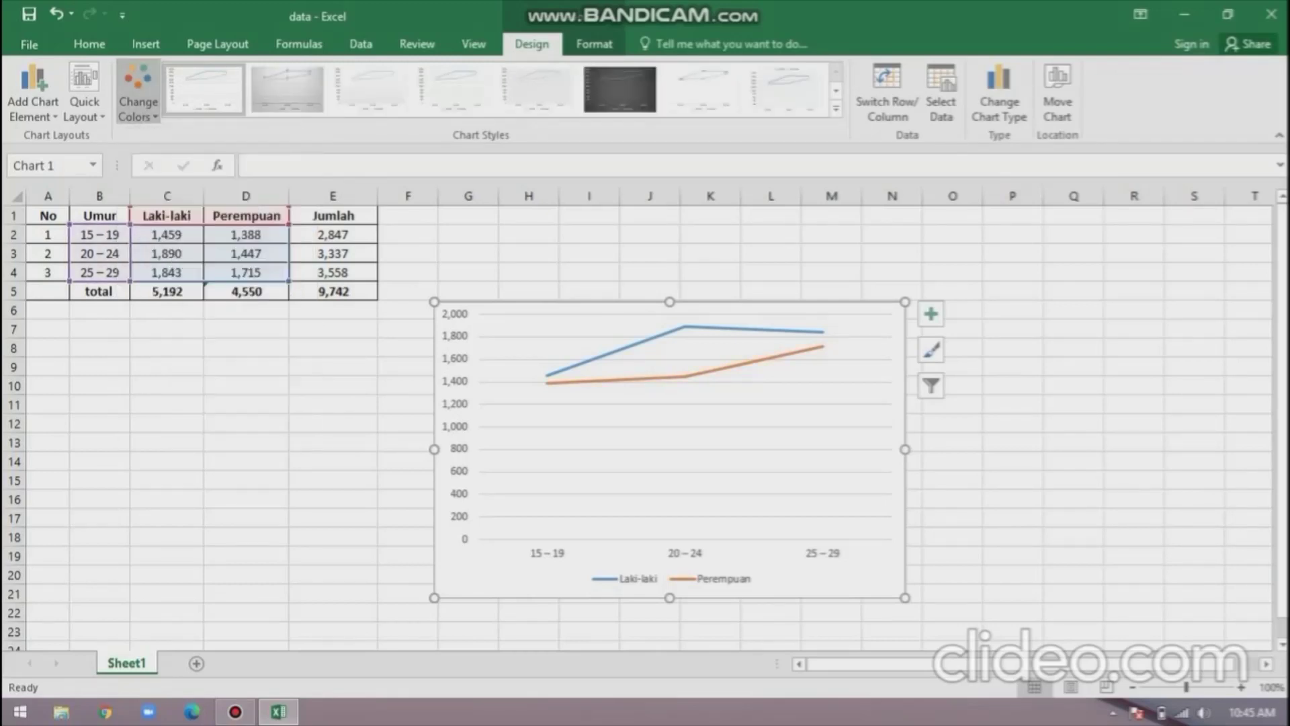
left_click(33, 94)
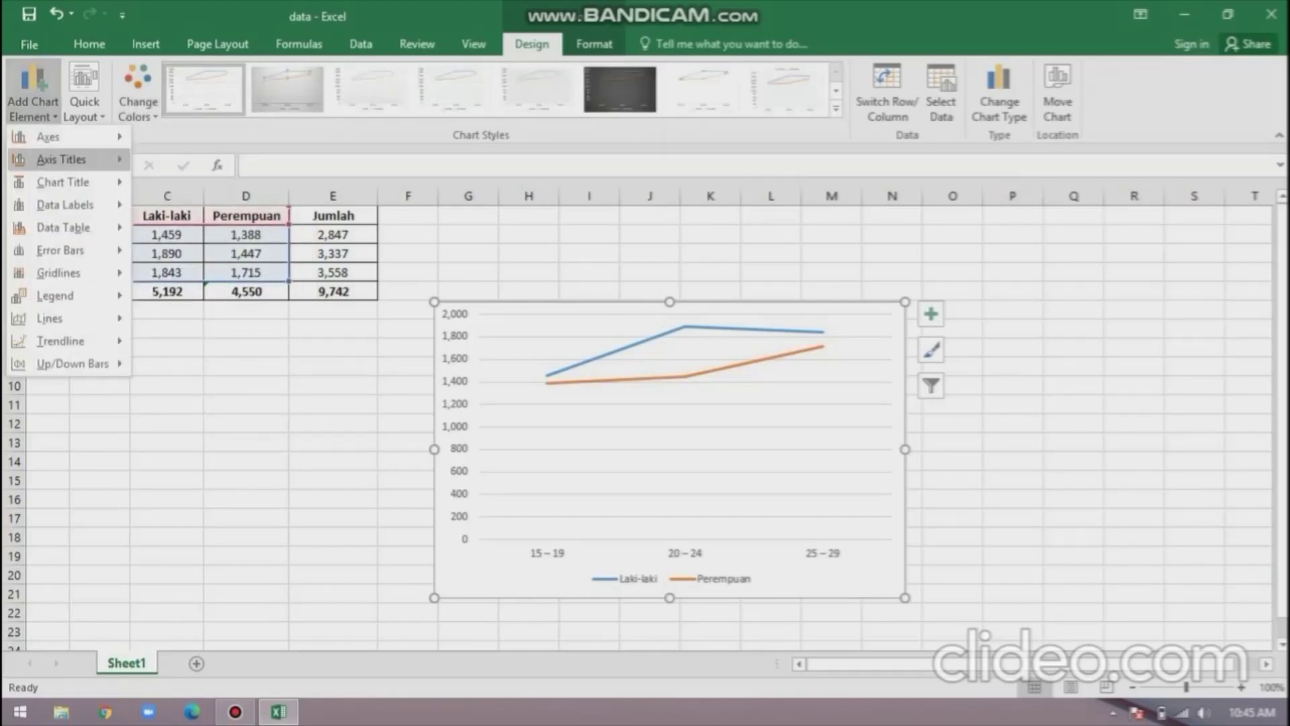
left_click(84, 101)
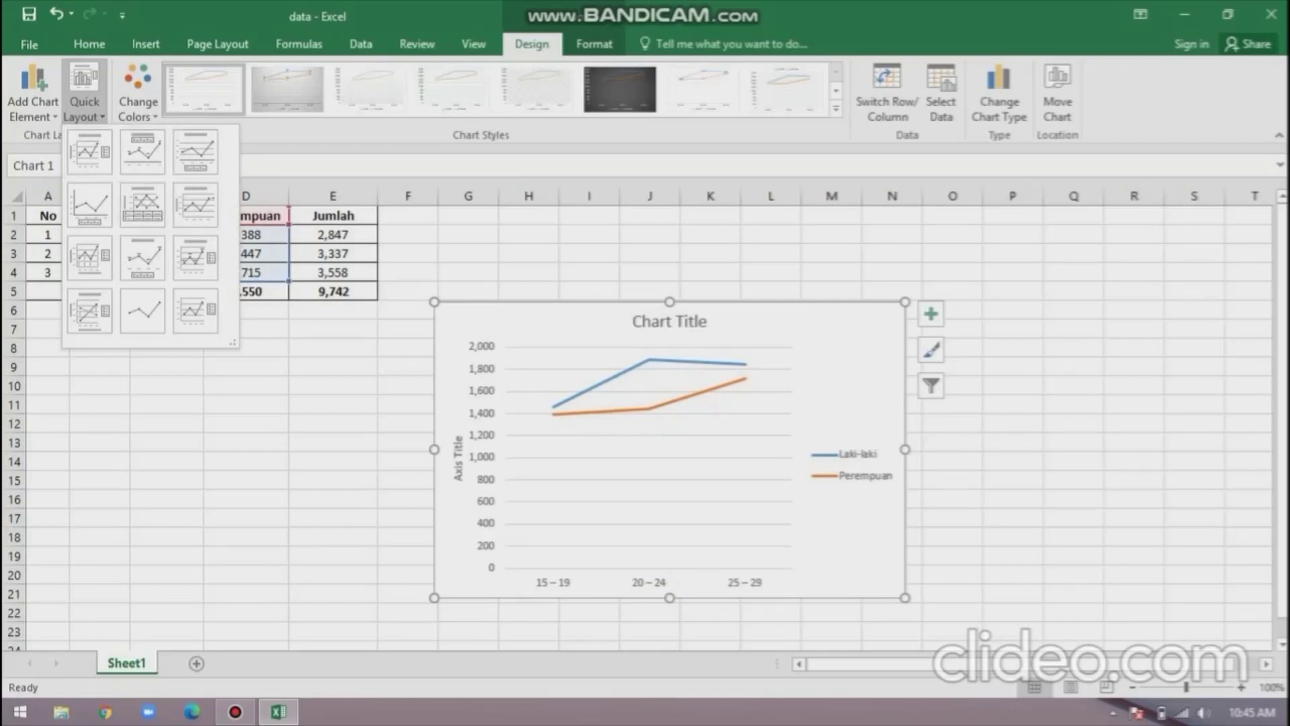
left_click(89, 205)
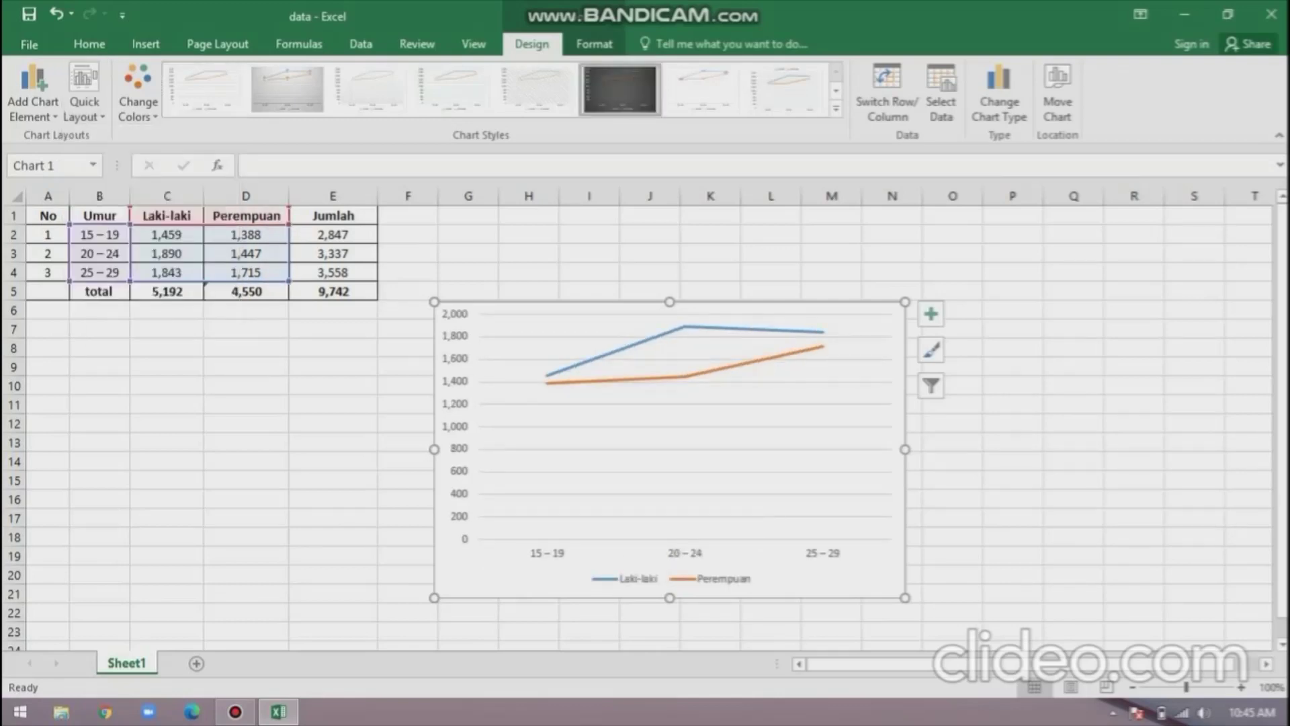
Apply the dark-background chart style with data labels to the line chart and deselect the chart.
left_click(618, 88)
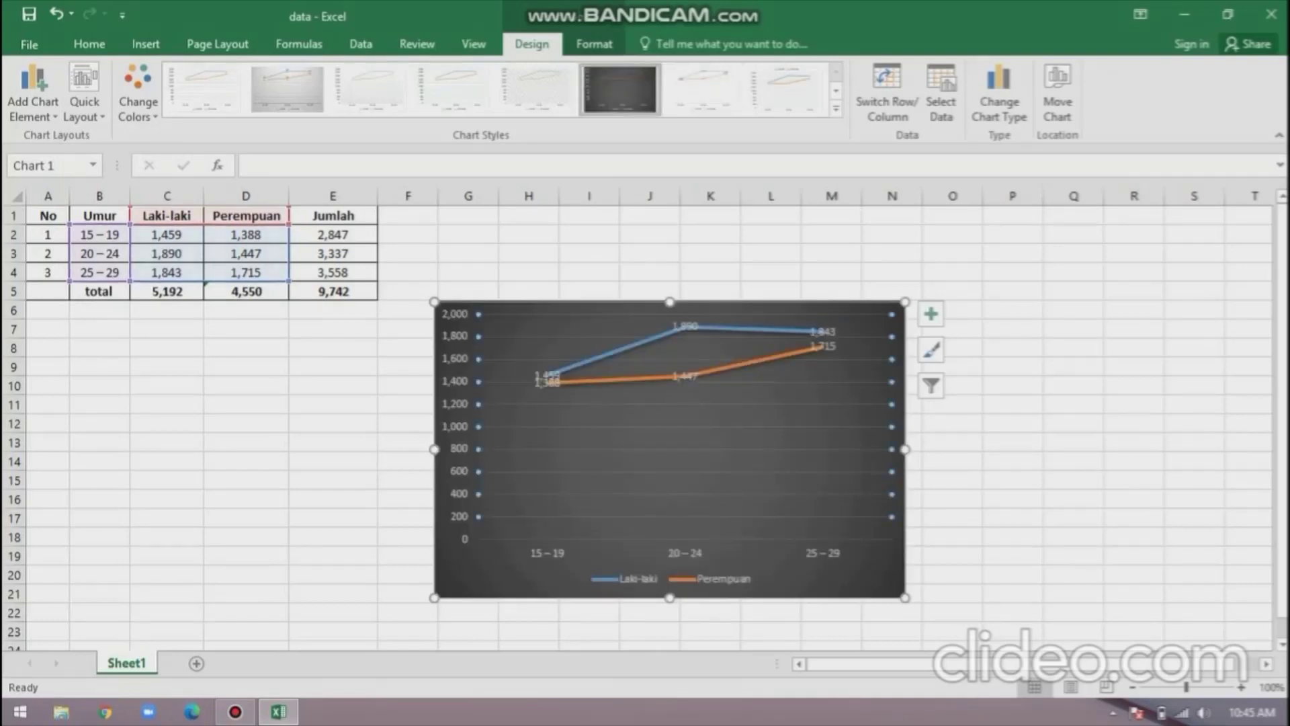
key("Down")
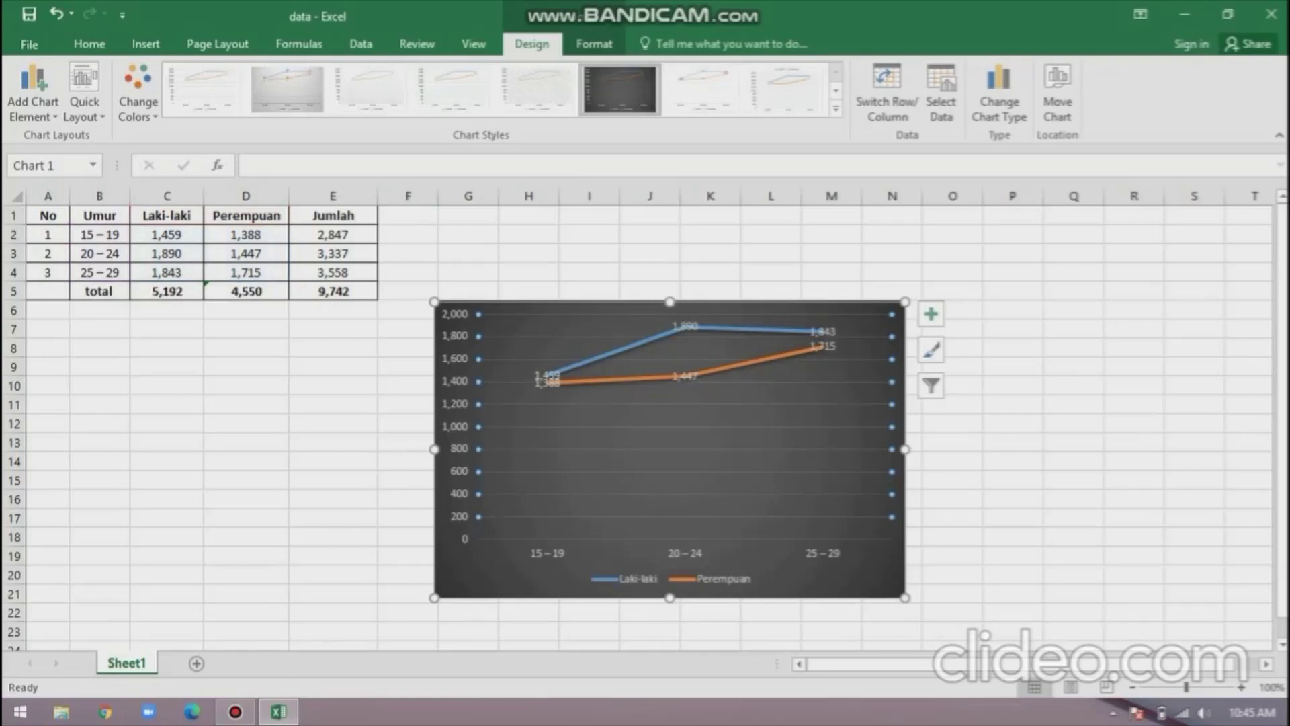
left_click(468, 271)
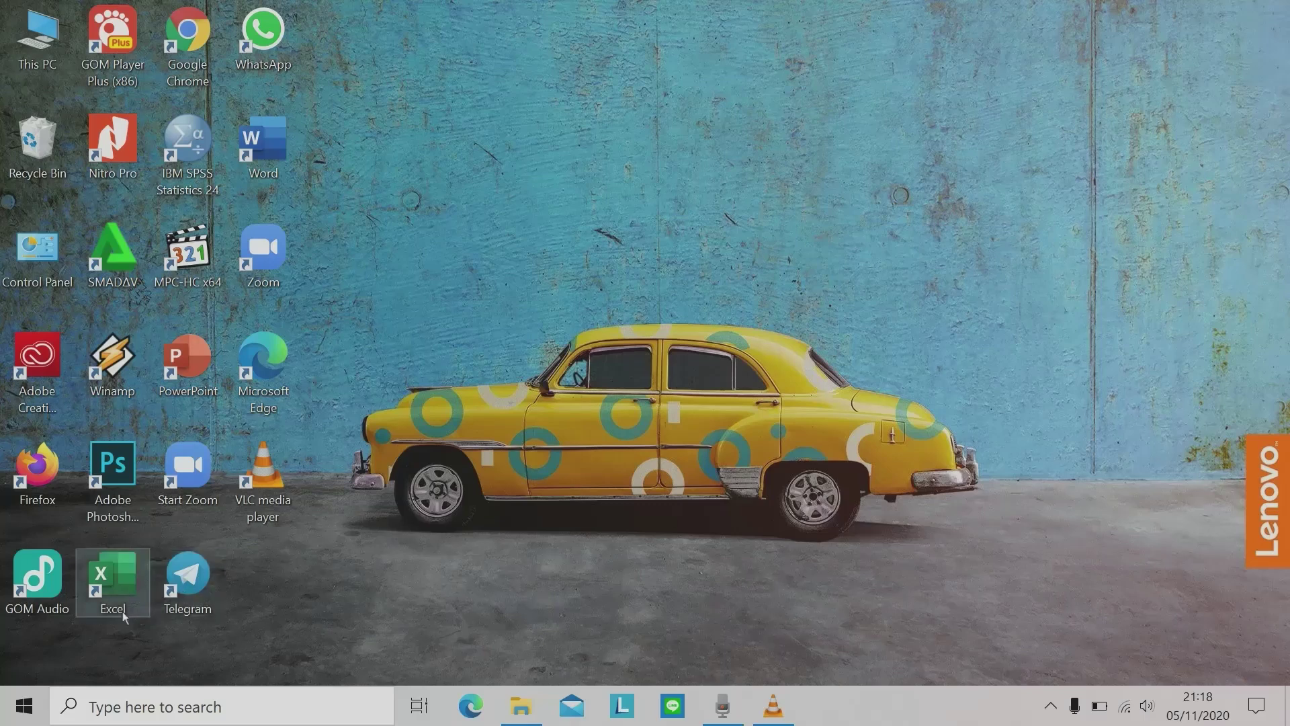
Launch Excel and open the data workbook from the Documents folder.
double_click(110, 577)
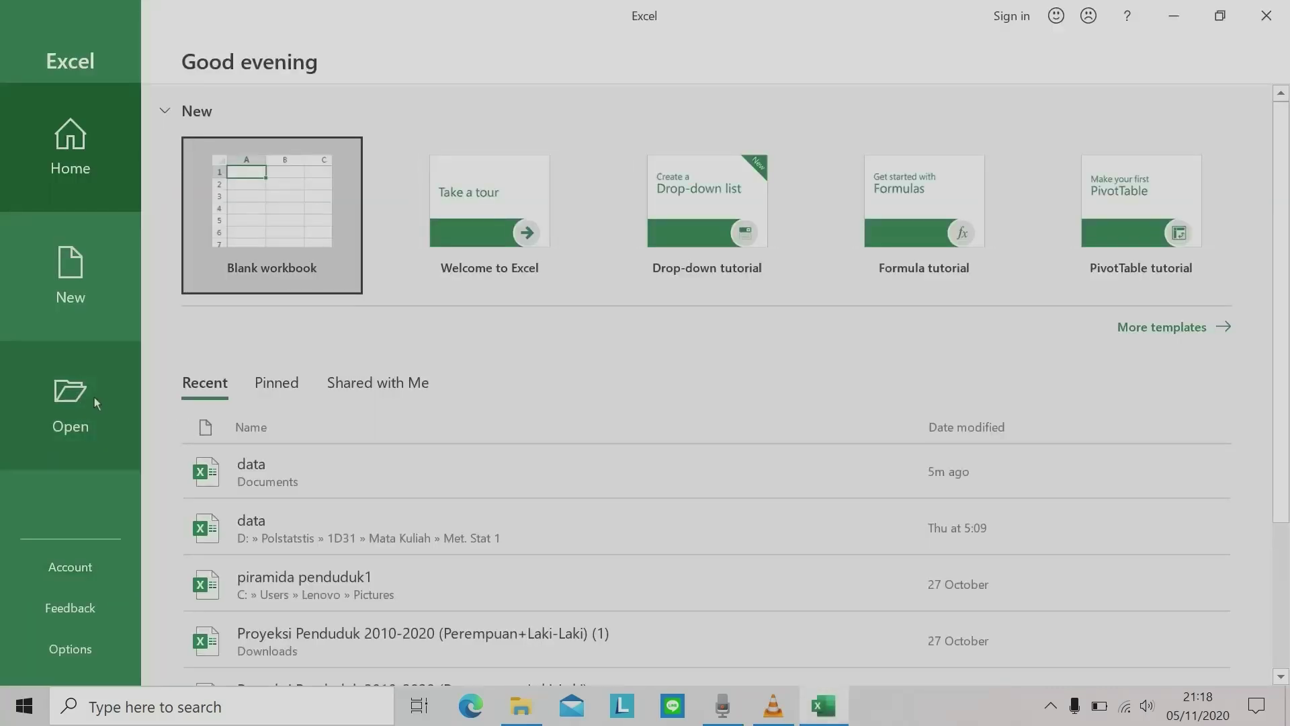
left_click(94, 397)
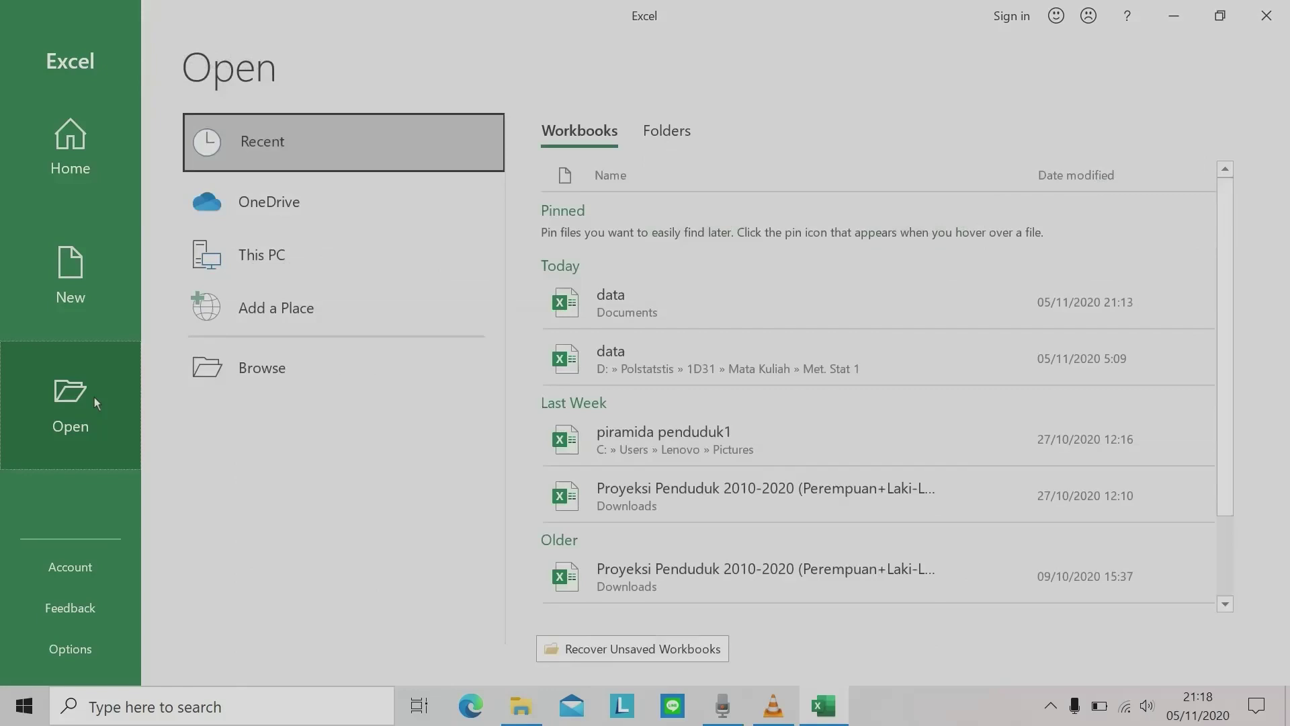
left_click(259, 367)
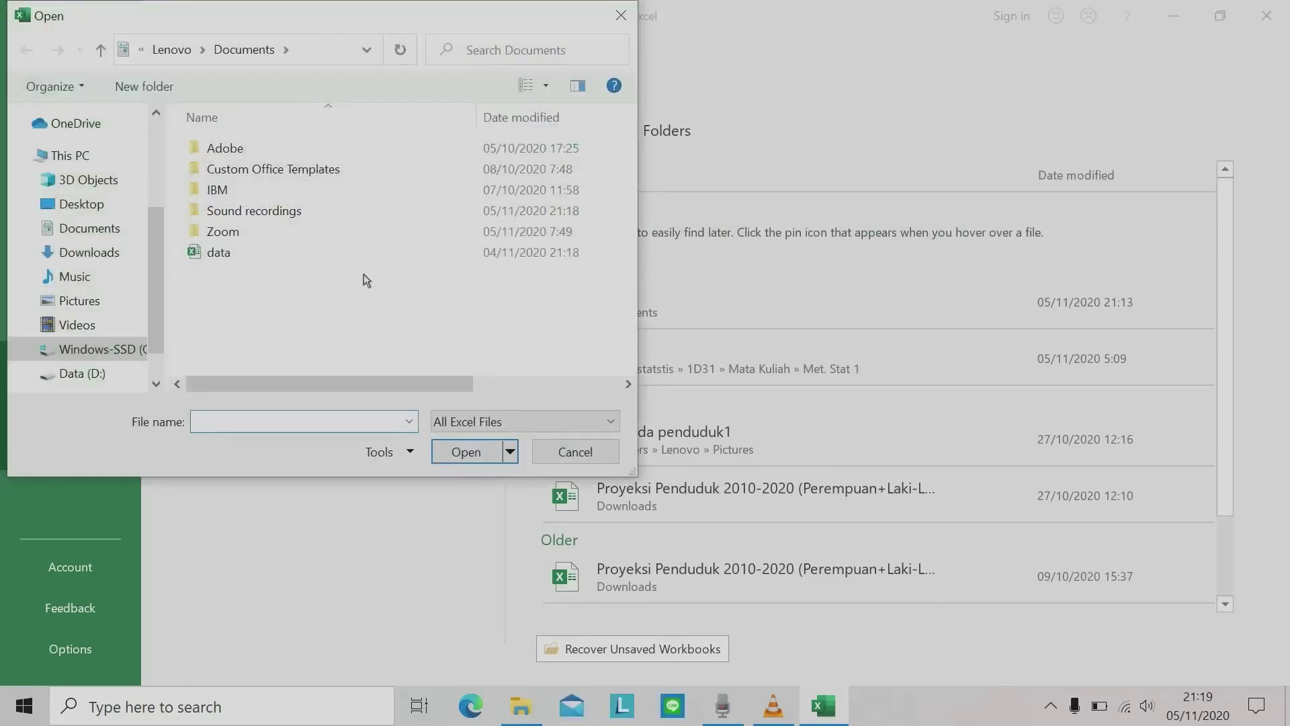
left_click(269, 258)
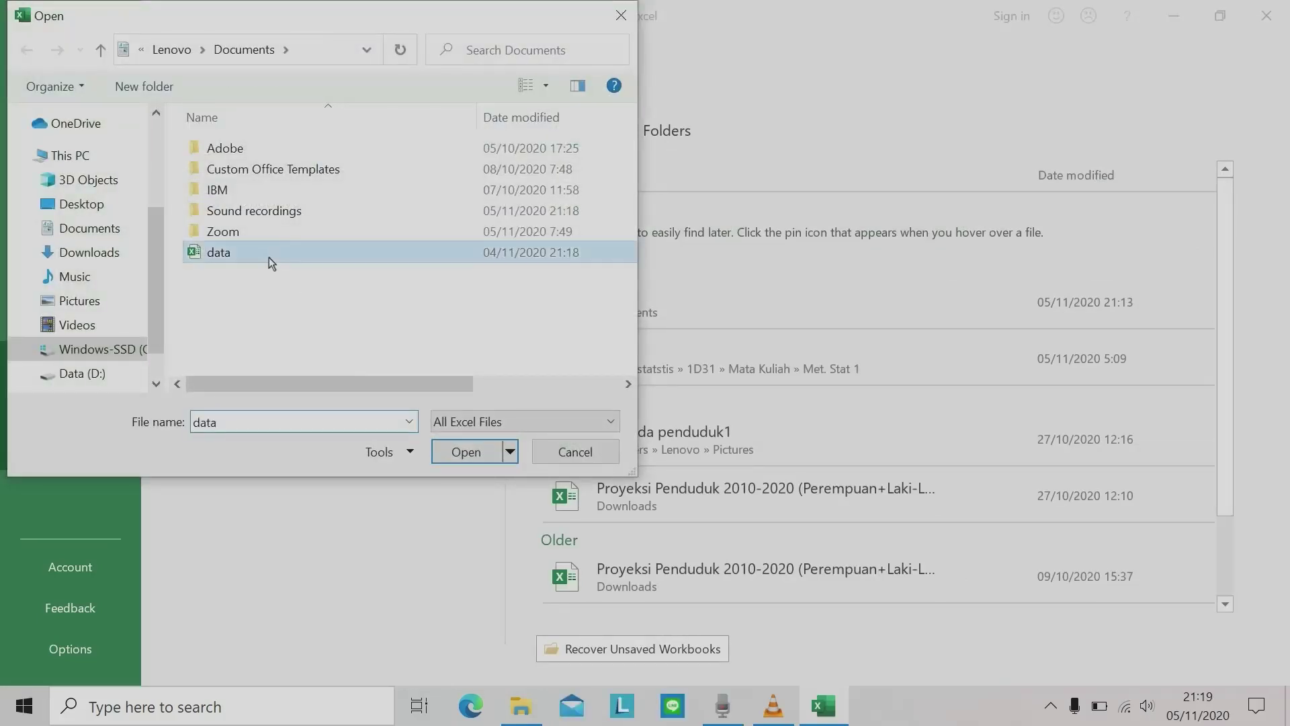
left_click(459, 453)
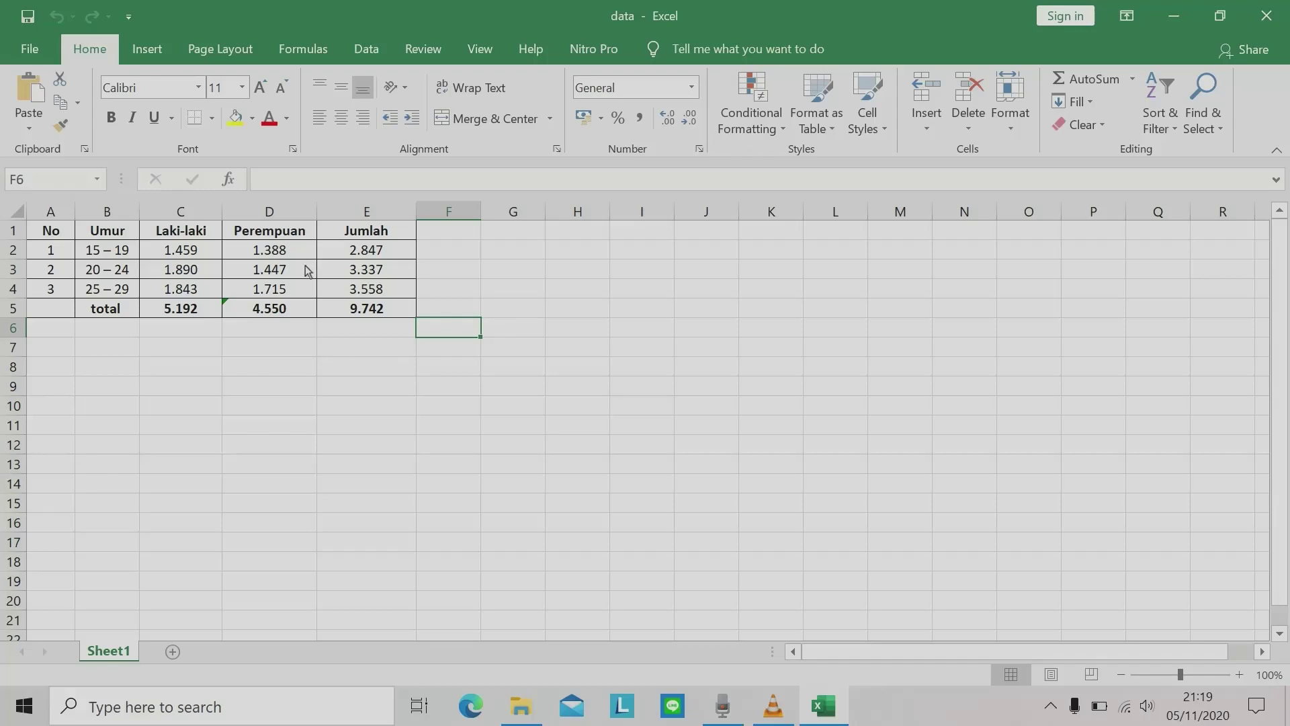
Copy the Umur and Laki-laki columns, B1:C5, to G1:H5.
left_click(262, 372)
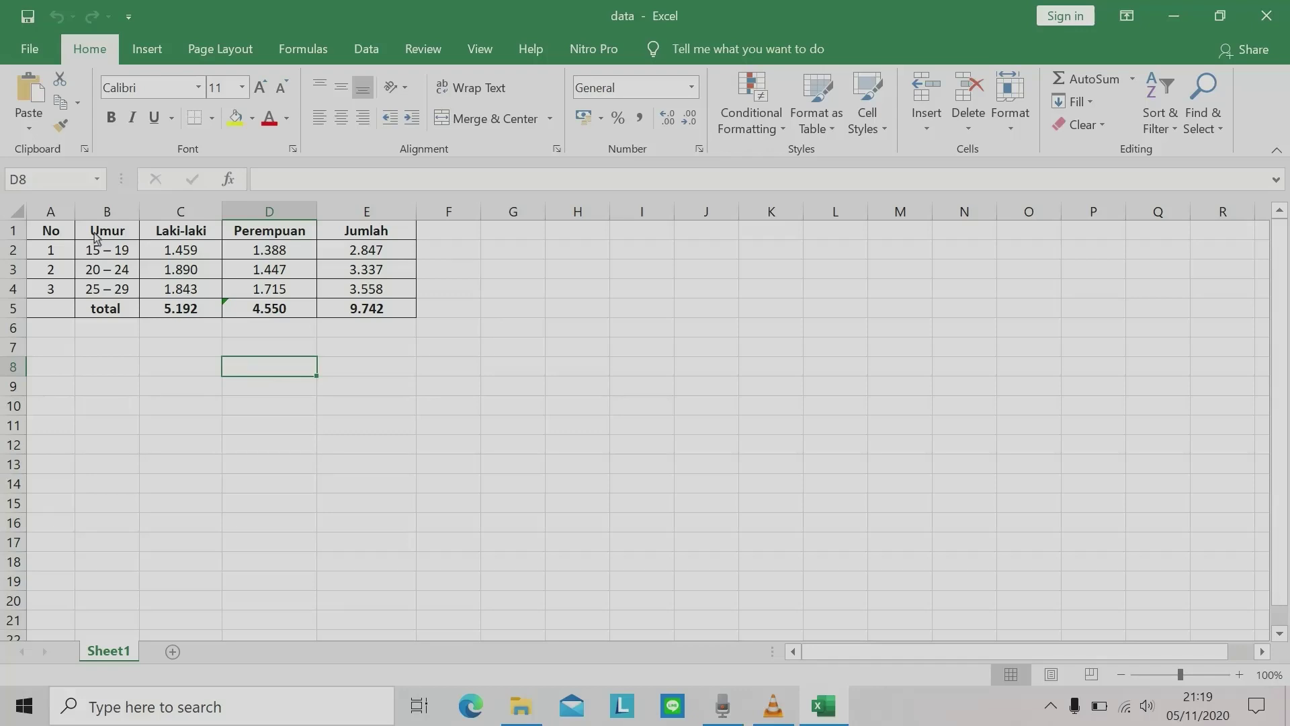
left_click_drag(88, 237, 191, 310)
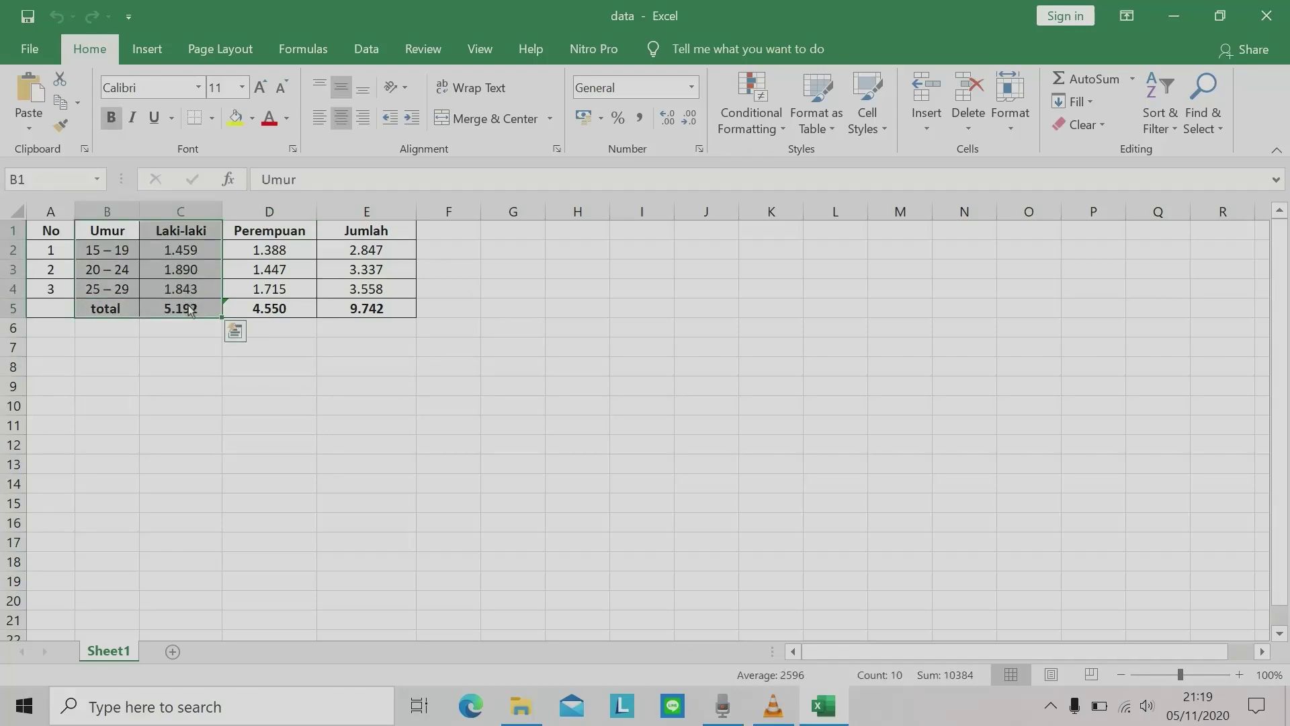
key("ctrl+c")
left_click_drag(502, 235, 587, 318)
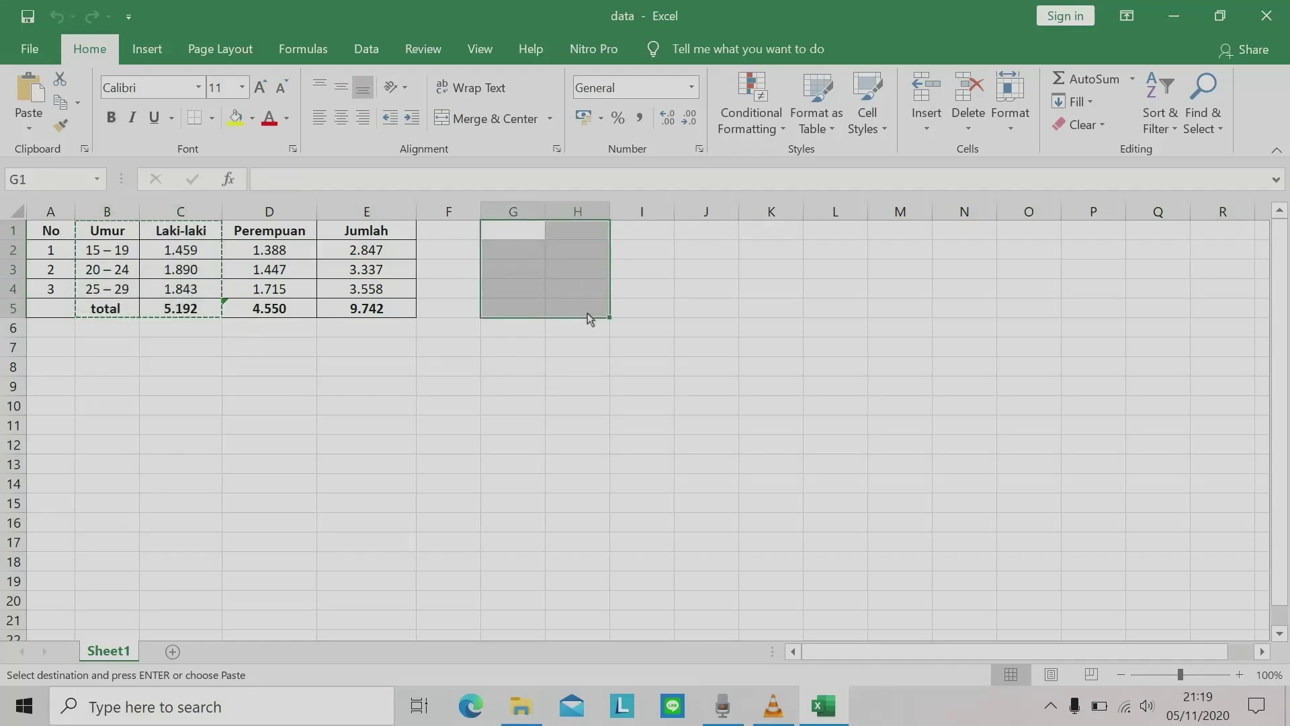
key("ctrl+v")
left_click(430, 408)
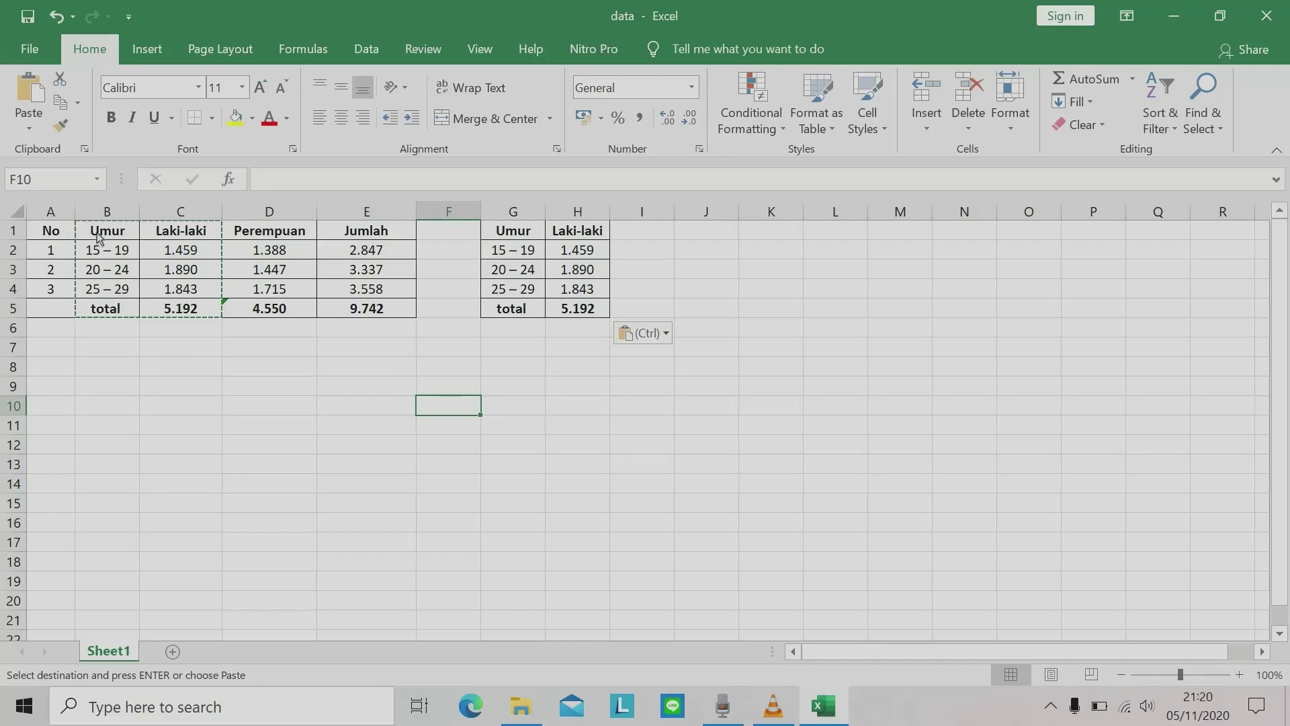
Copy the Umur column, B1:B5, to column J starting at J1.
left_click_drag(98, 236, 104, 308)
key("ctrl+c")
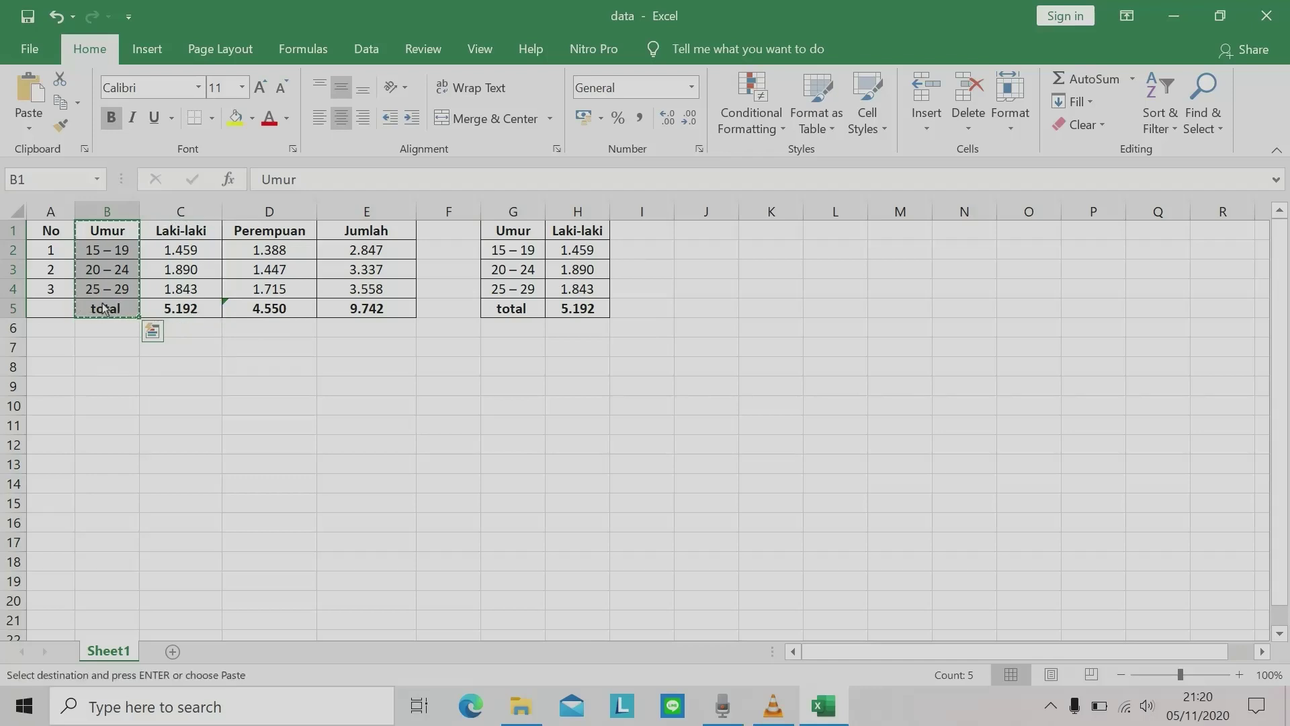
left_click_drag(711, 230, 702, 309)
key("ctrl+v")
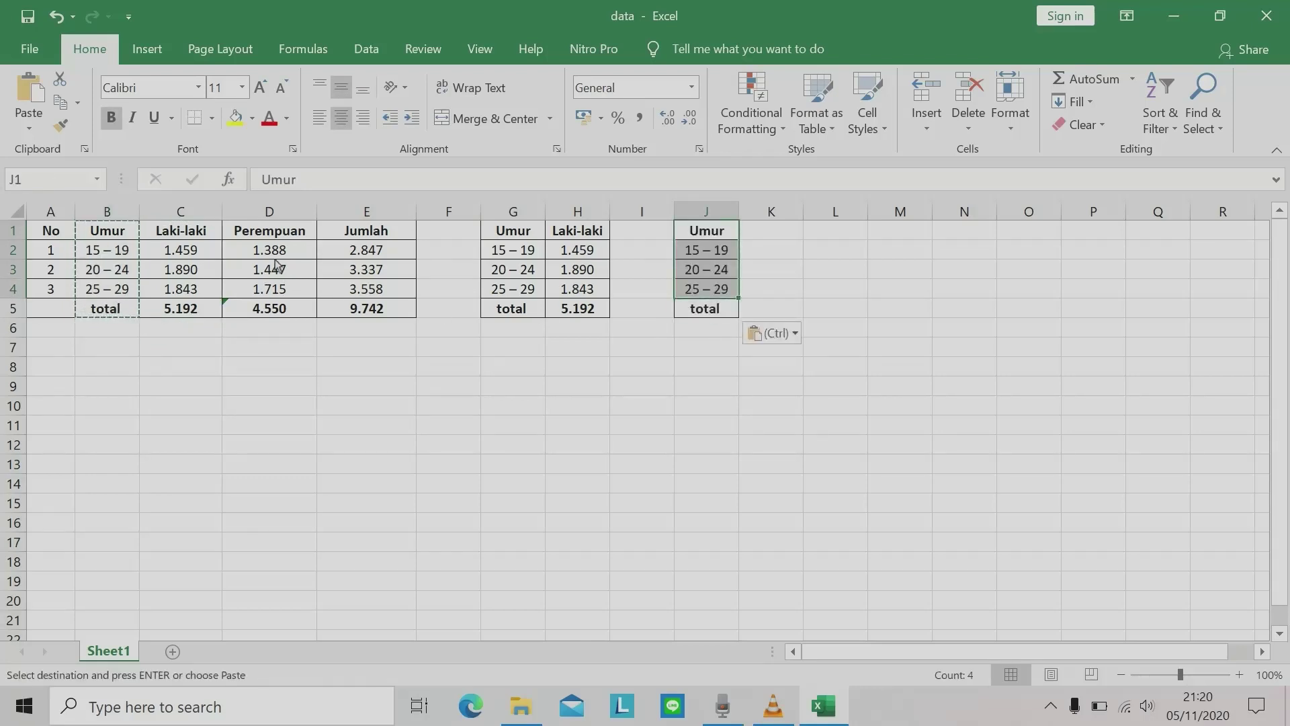
Copy the Perempuan column, D1:D5, to K1:K5 and widen column K to fit its header.
left_click(271, 236)
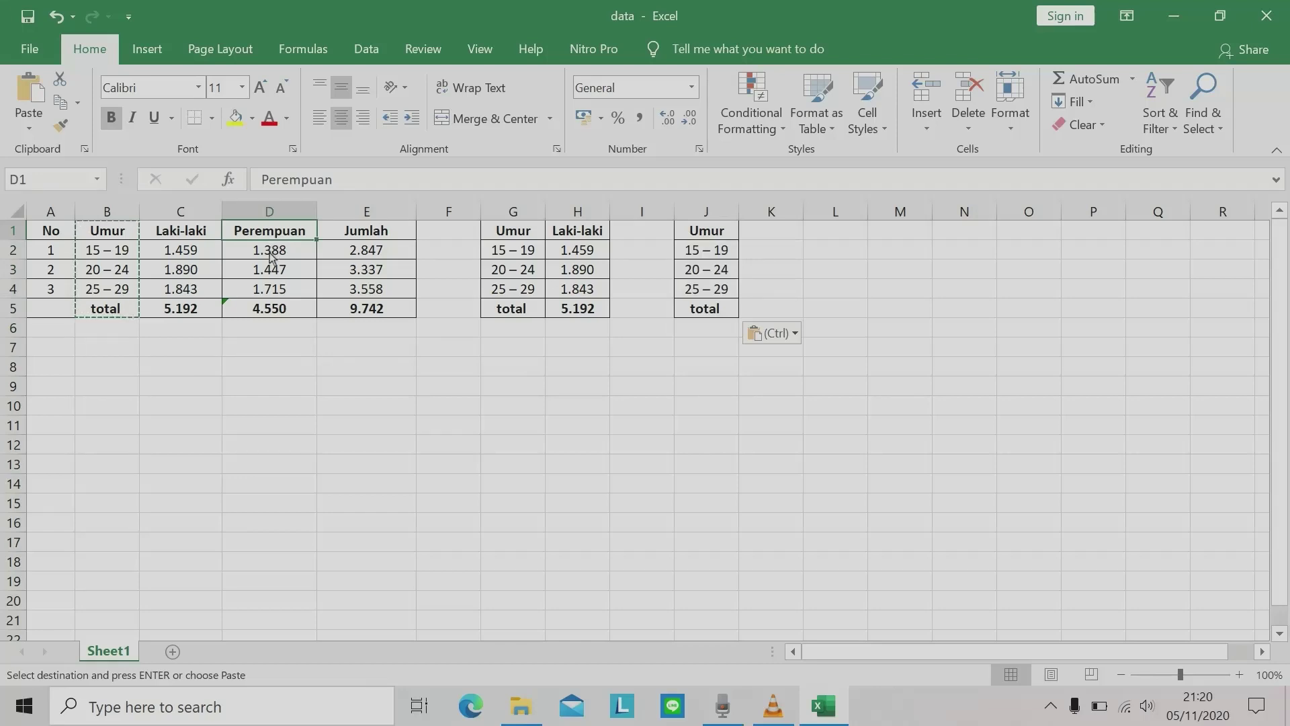
left_click(271, 255)
left_click(266, 237)
left_click_drag(267, 237, 275, 319)
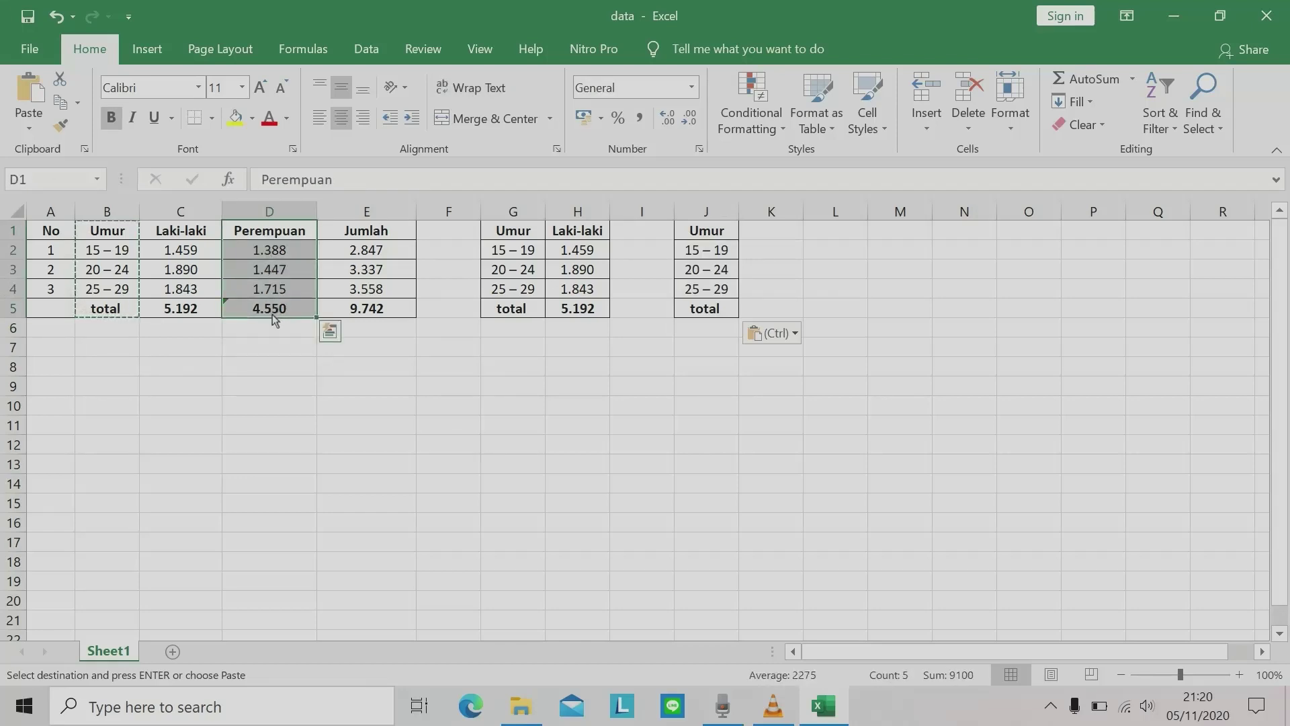
key("ctrl+c")
left_click_drag(770, 234, 773, 311)
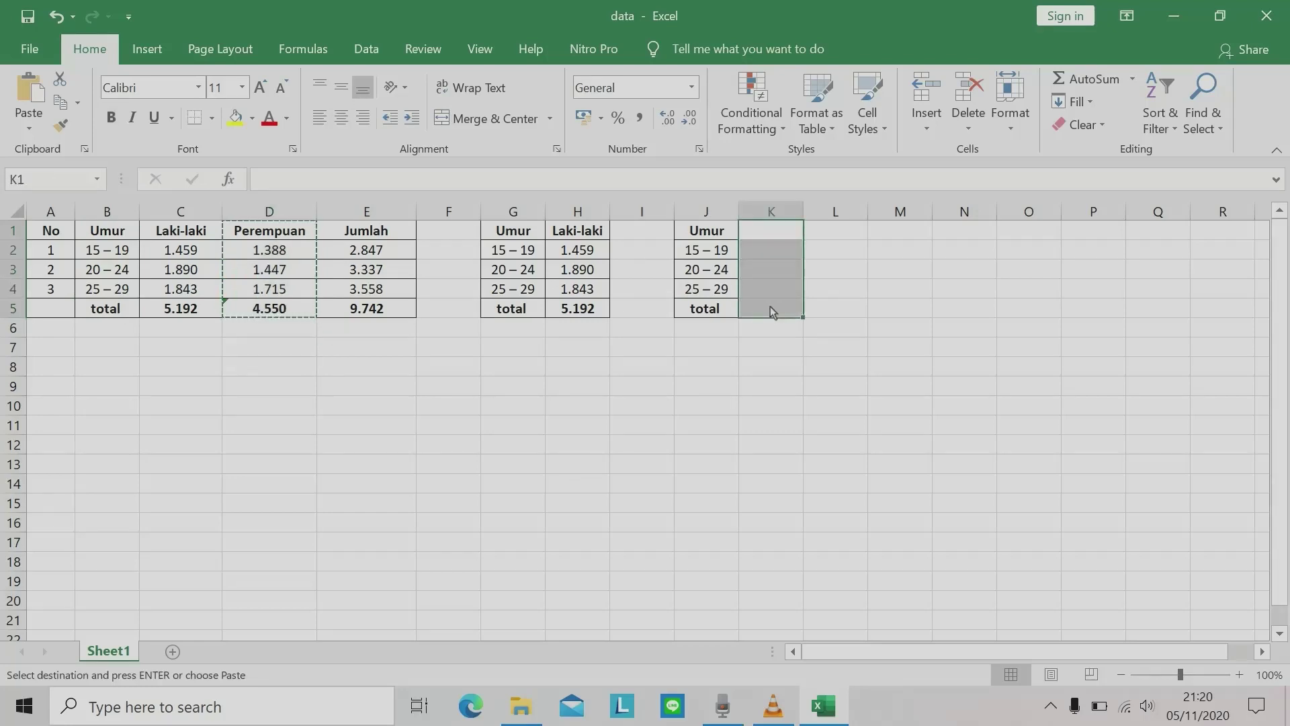
key("ctrl+v")
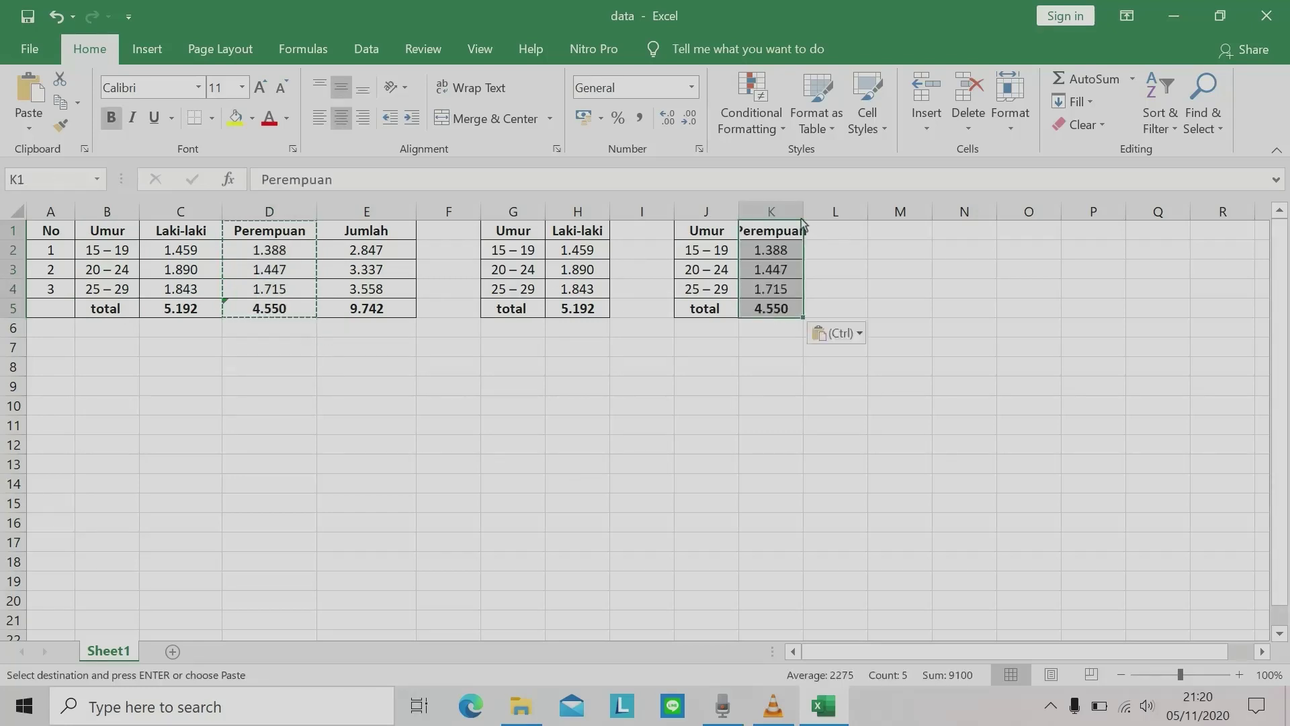
left_click_drag(803, 218, 816, 216)
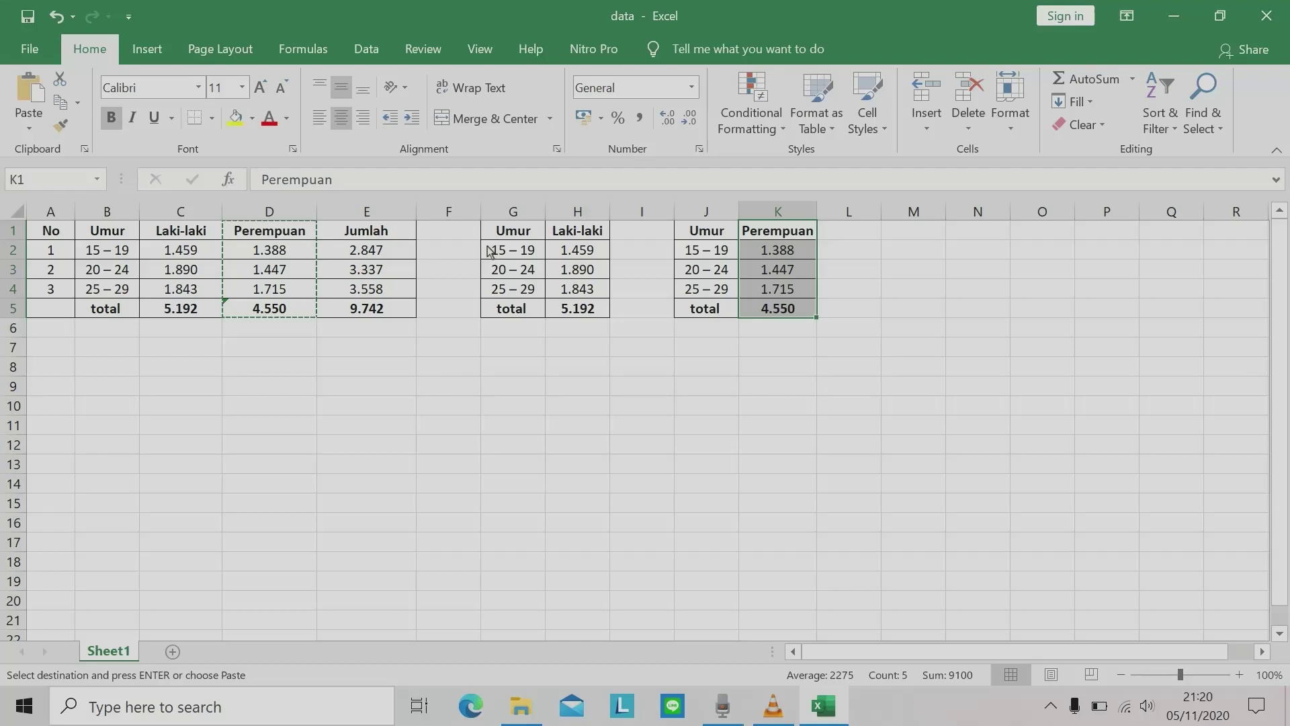
left_click(156, 53)
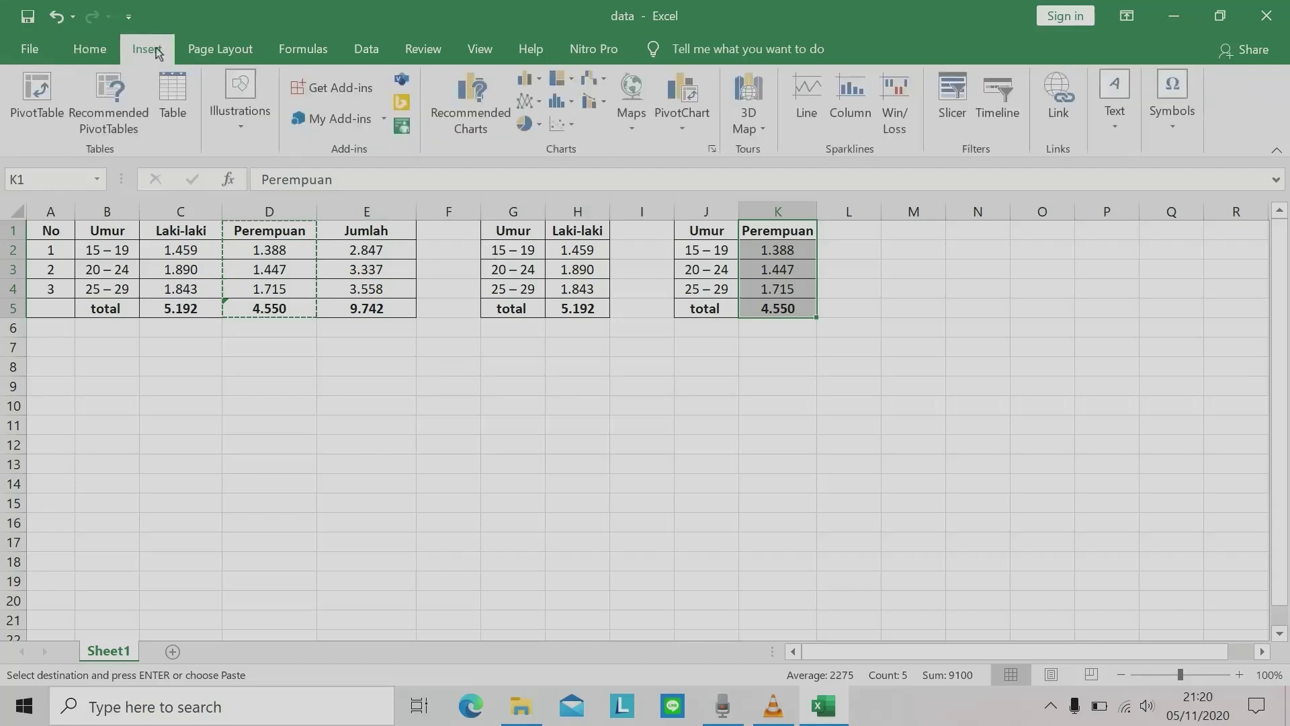
left_click(531, 126)
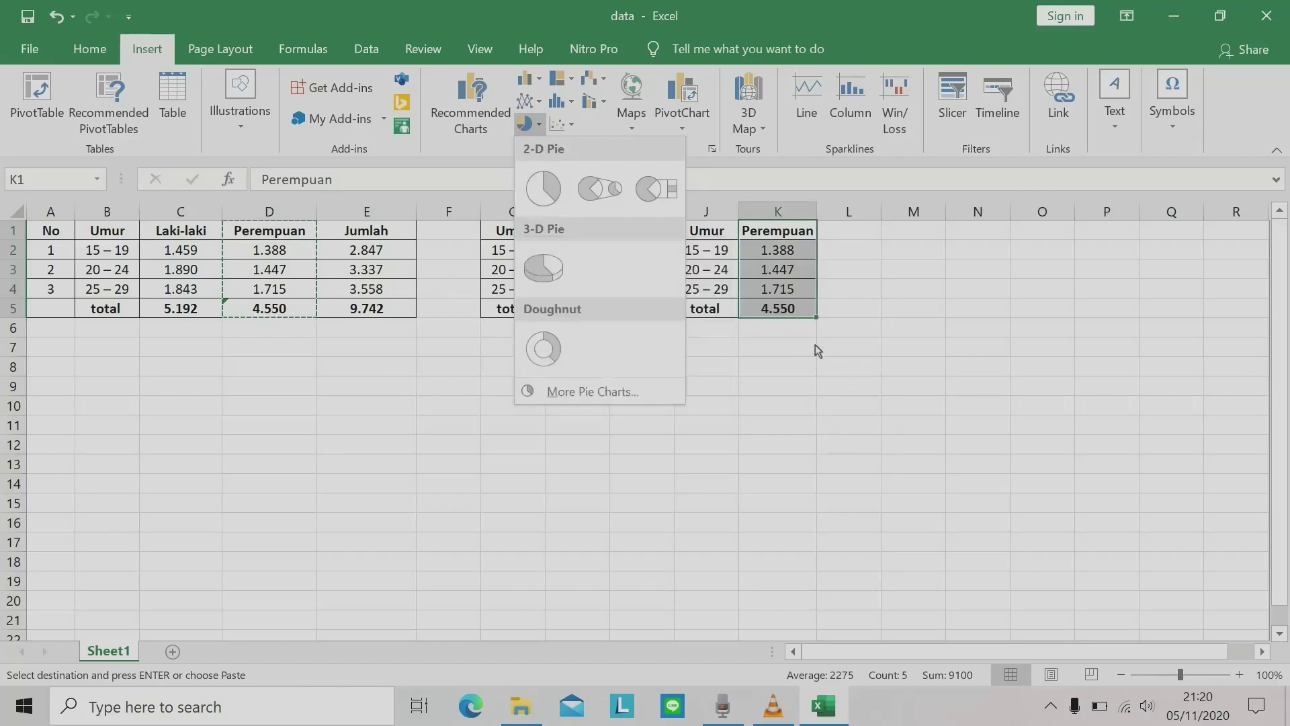
left_click(960, 341)
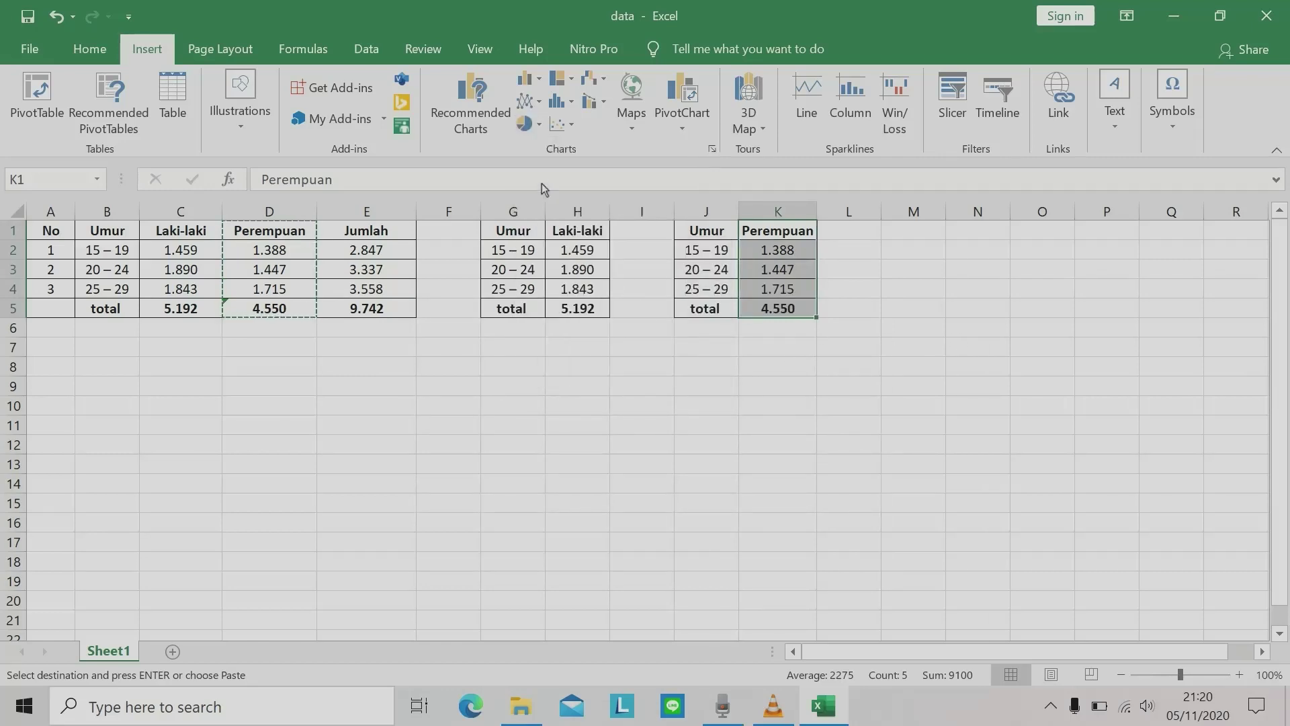
left_click(532, 125)
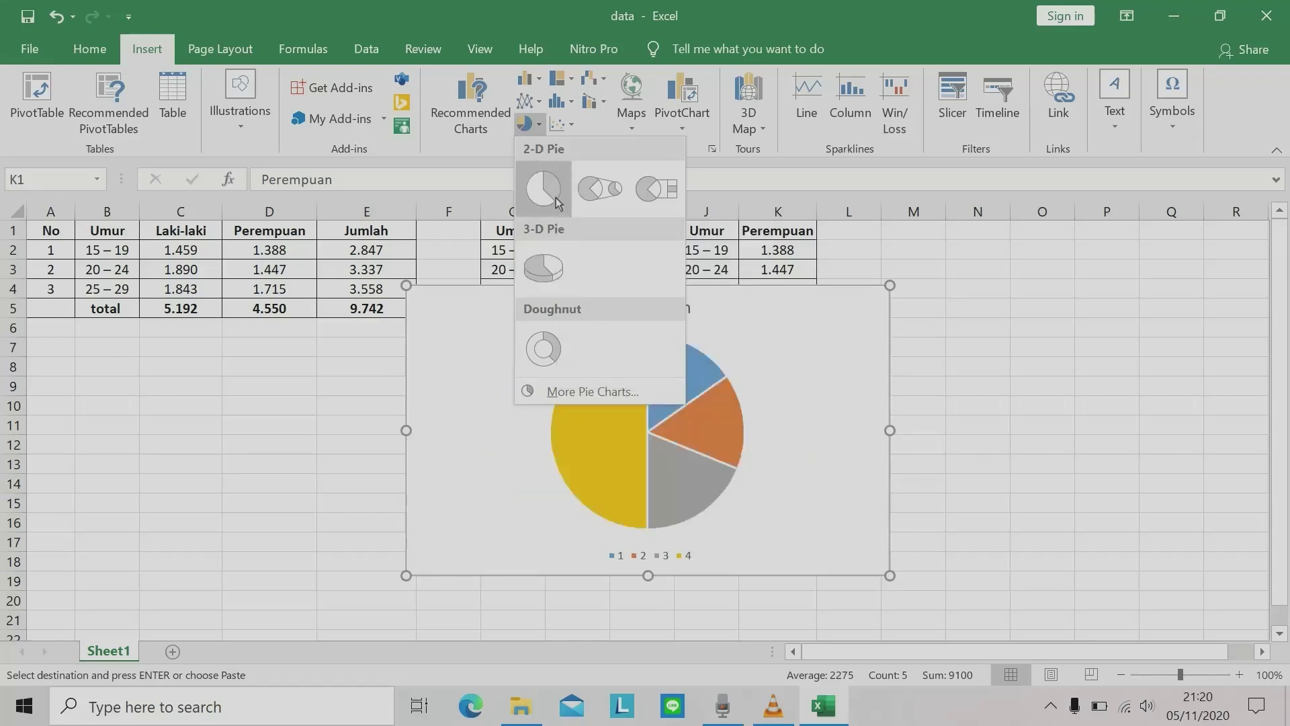
left_click(997, 235)
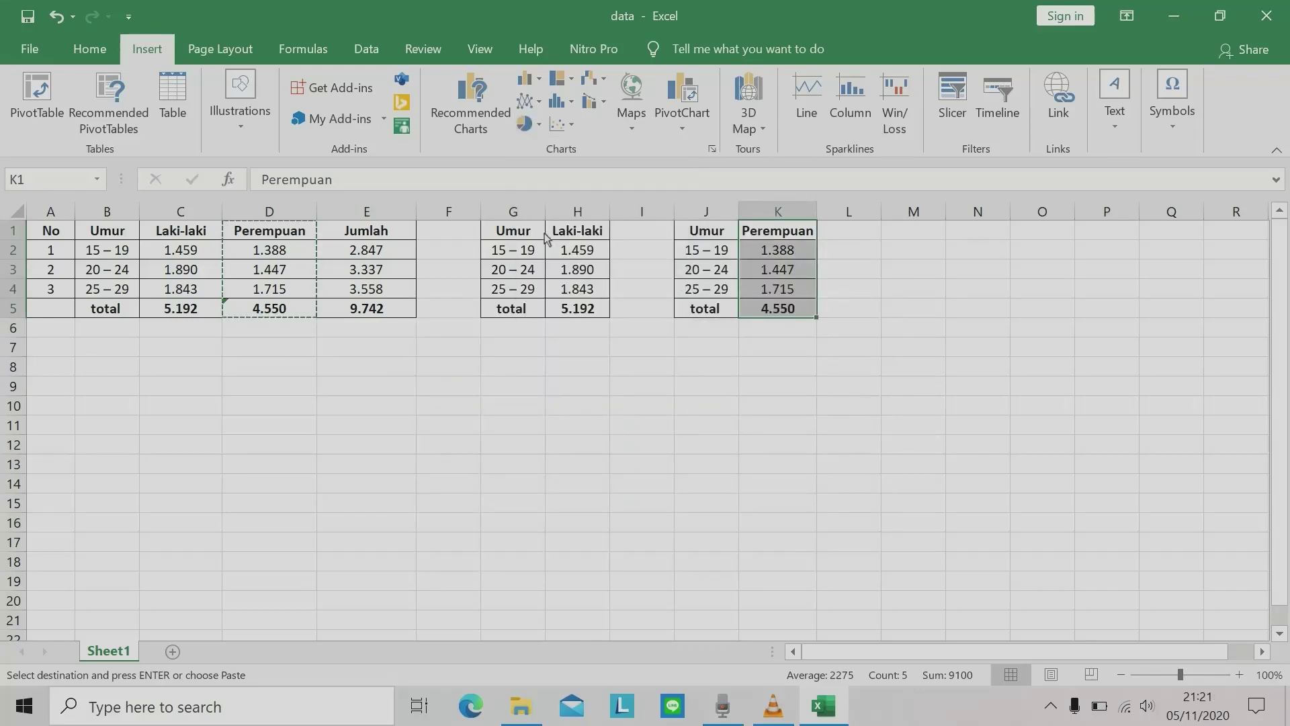
Insert a 2-D pie chart from the Laki-laki table in G1:H5 and place it below the original data table.
left_click(591, 329)
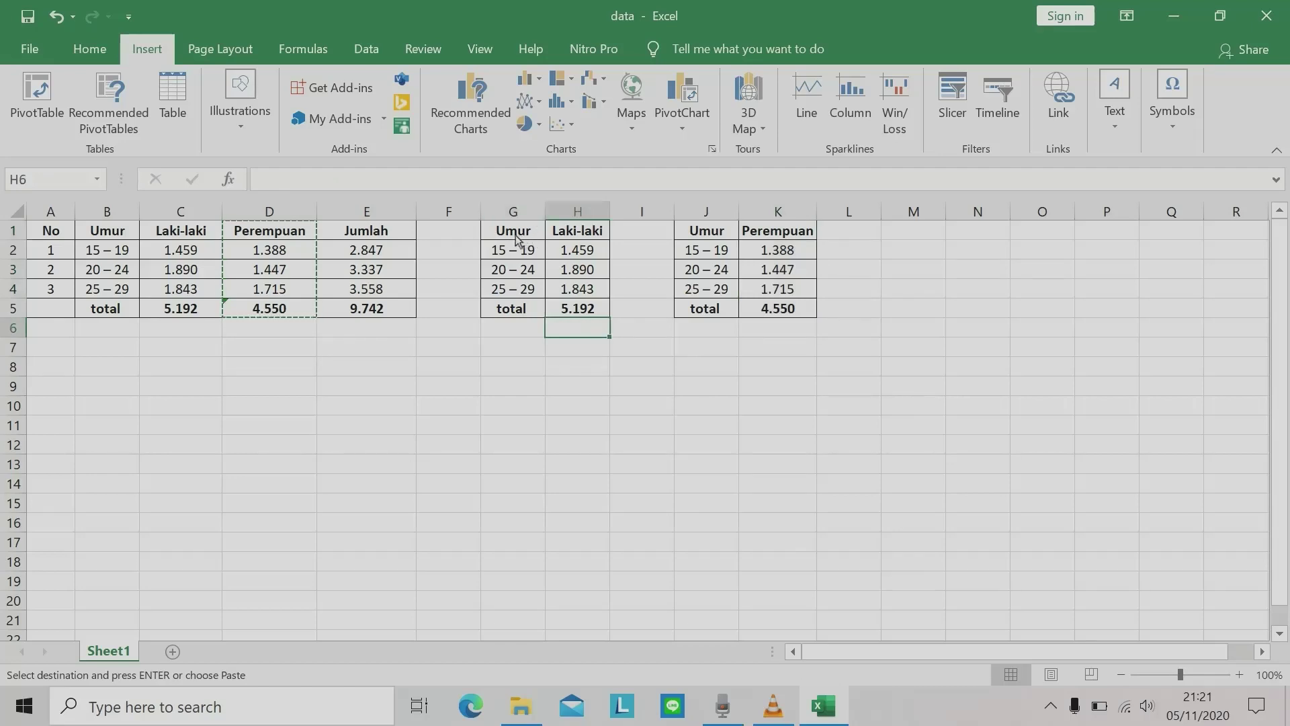
left_click_drag(511, 237, 573, 304)
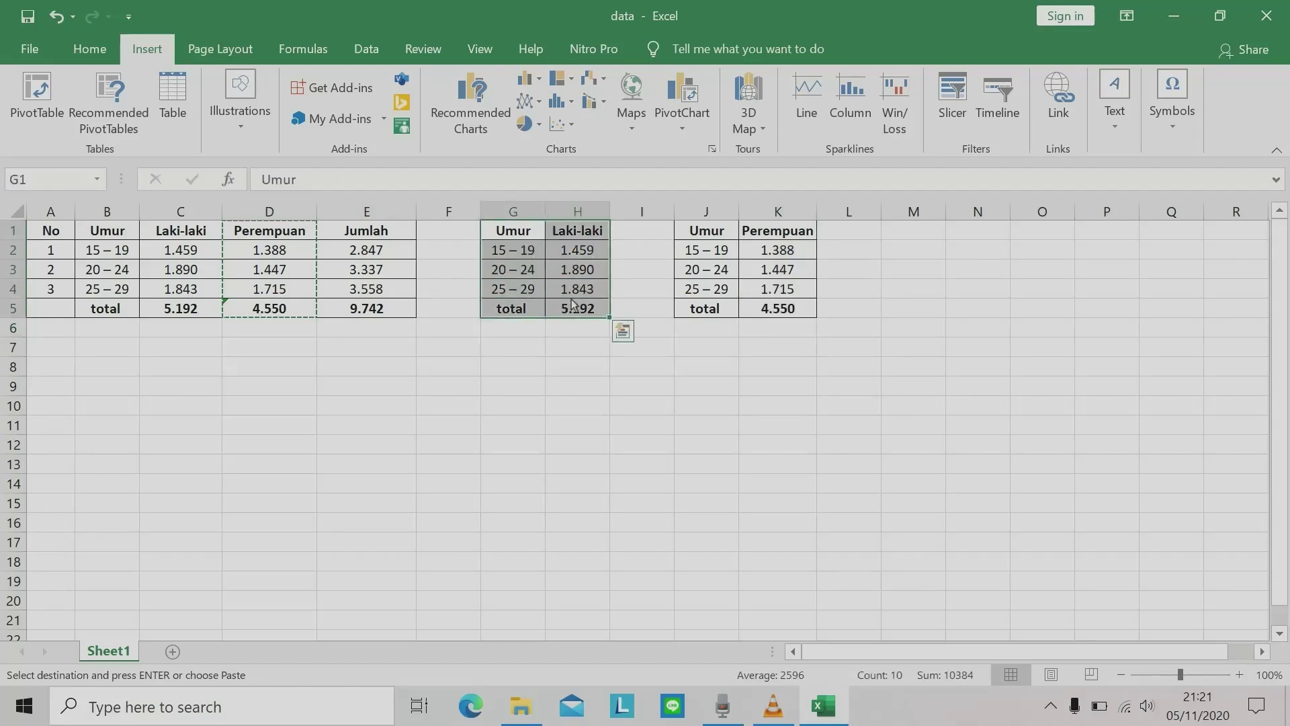
left_click(529, 124)
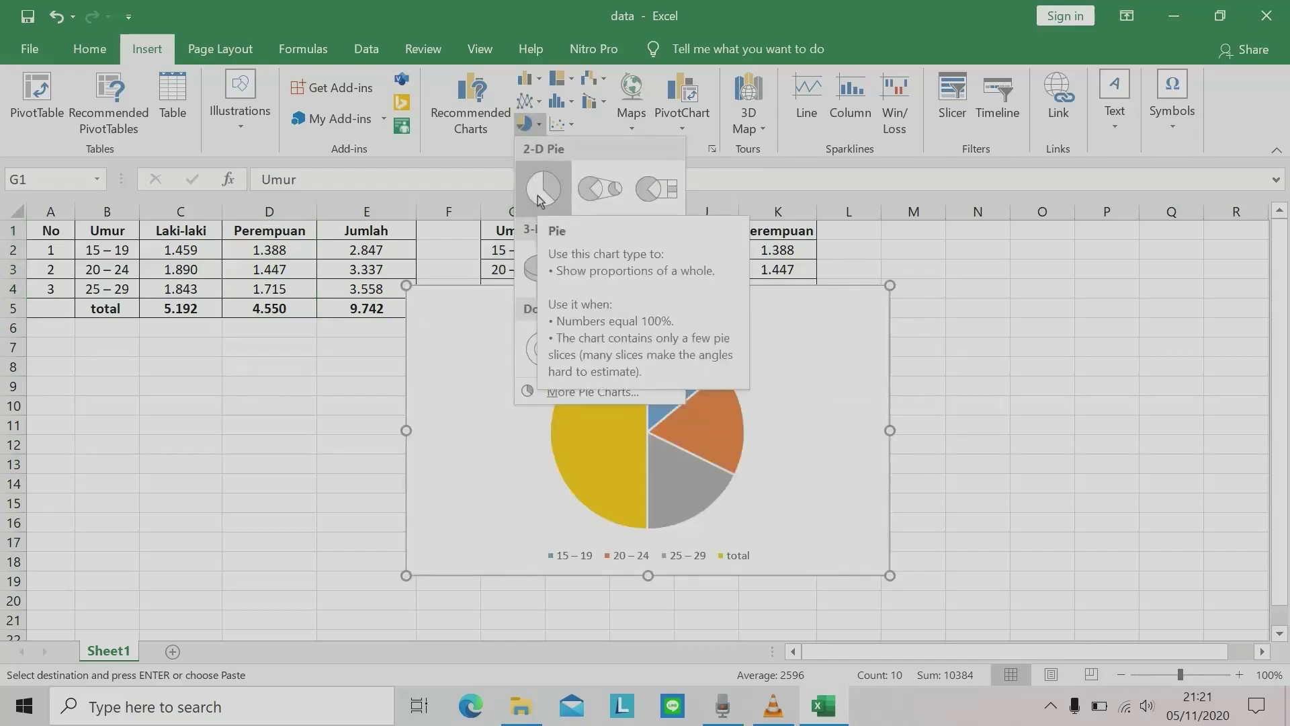
left_click(542, 190)
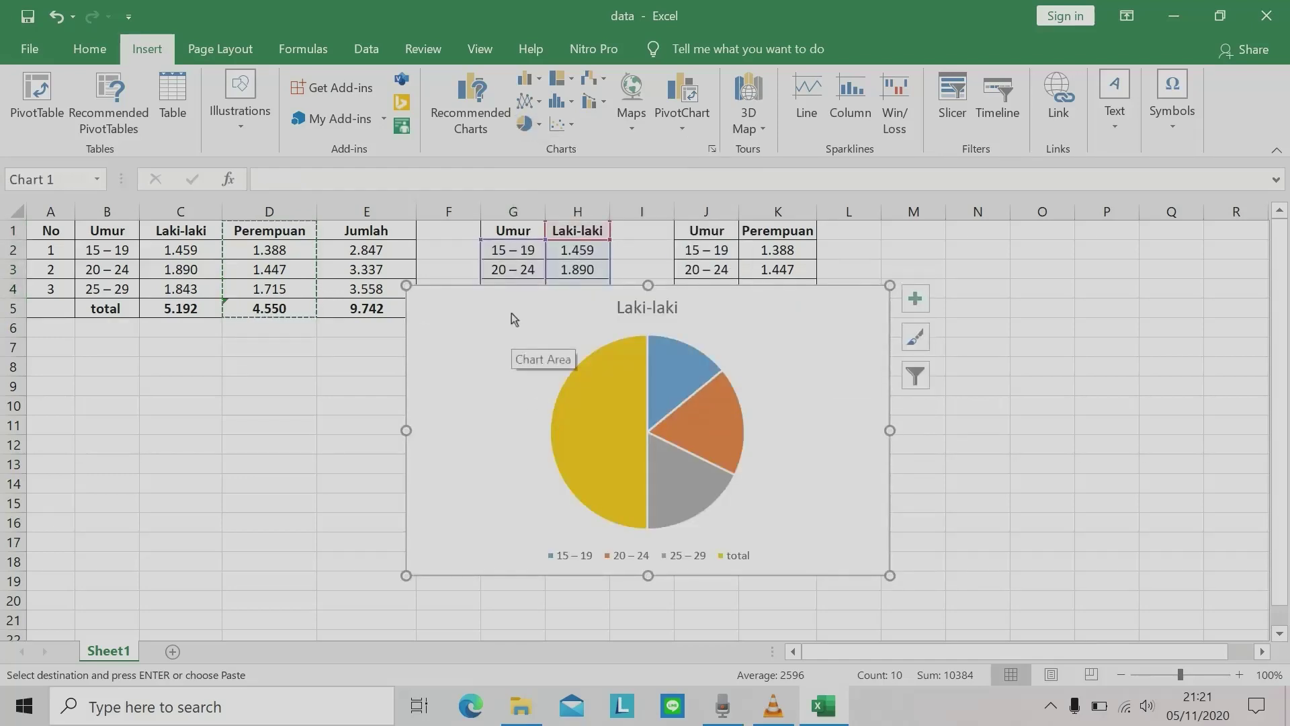
left_click_drag(511, 313, 138, 365)
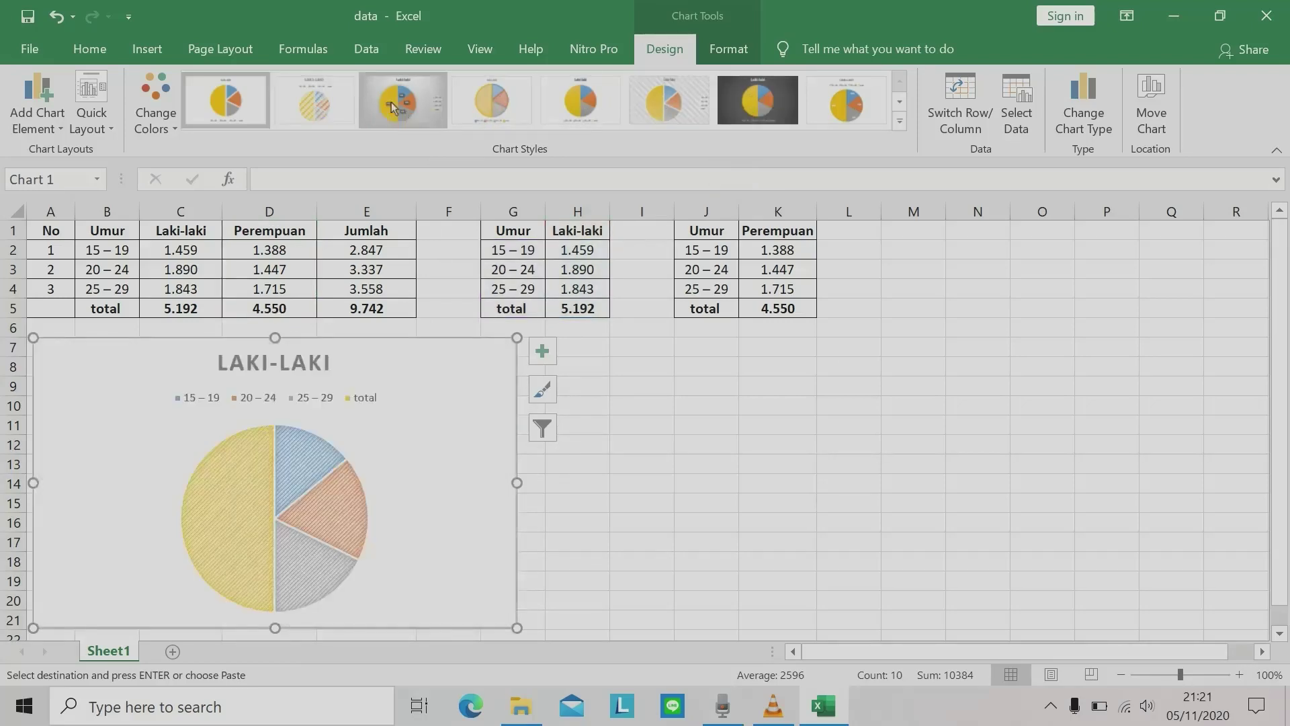
Apply chart Style 3 to the Laki-laki pie and shrink its data range to H2:H4, leaving out the total row.
left_click(397, 102)
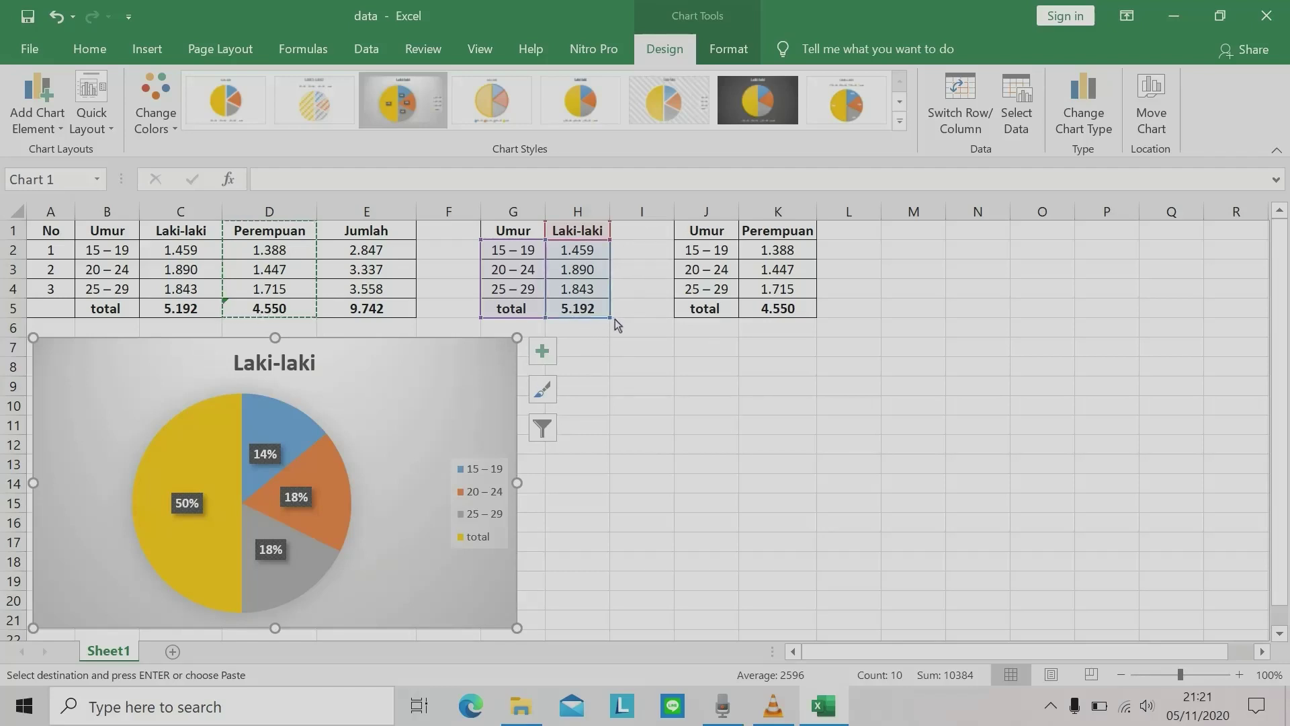
left_click_drag(612, 320, 612, 307)
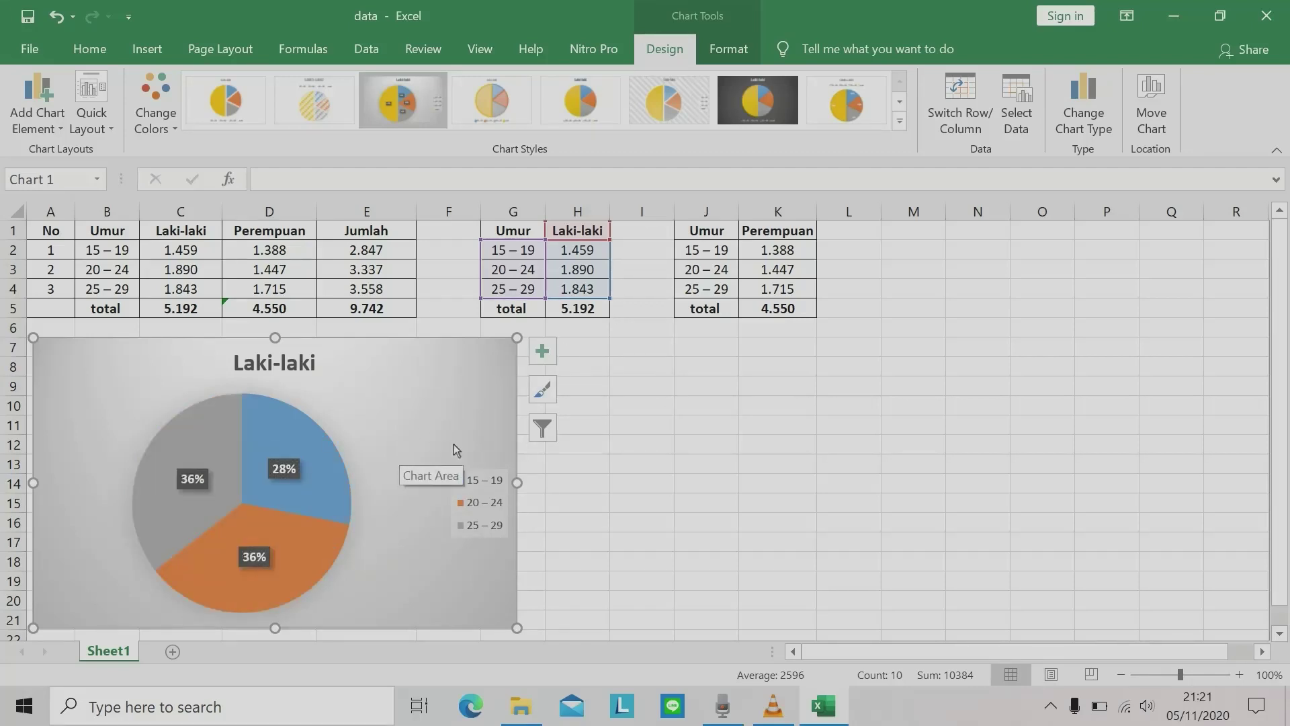
left_click(608, 441)
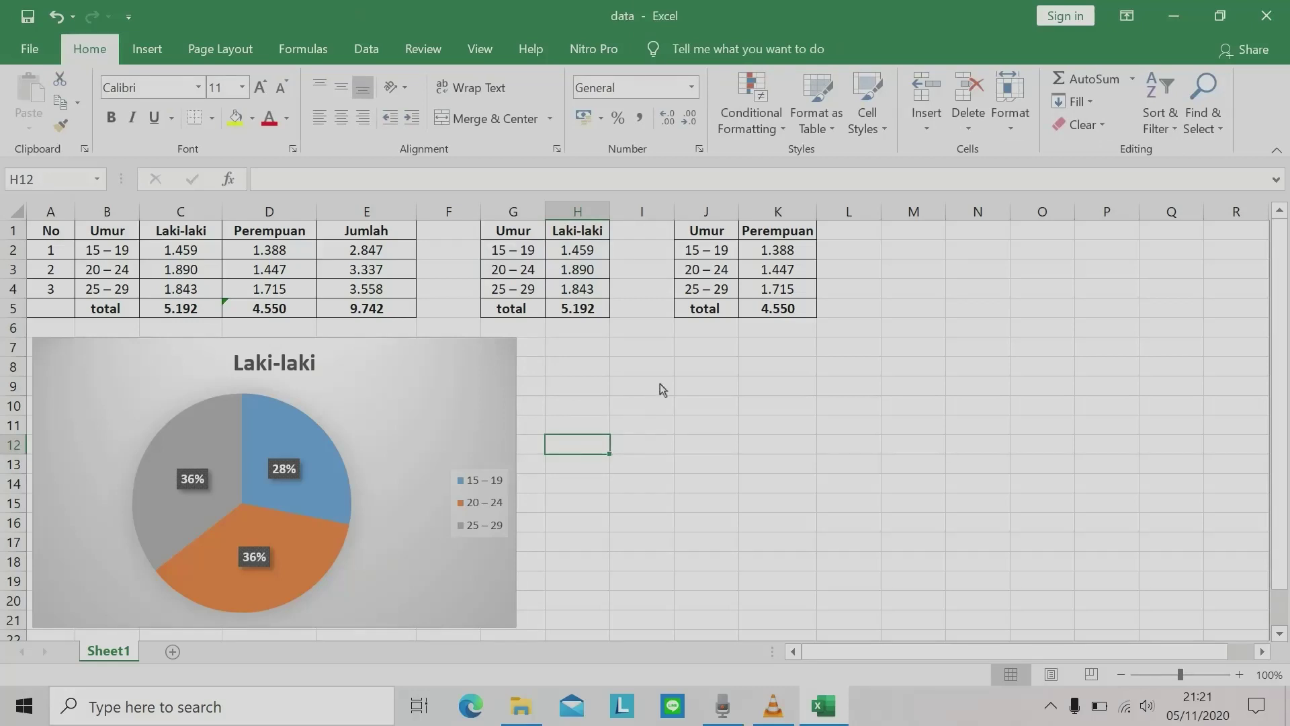
Insert a 2-D pie chart from the Perempuan table in J1:K5 and place it beside the Laki-laki pie.
left_click(709, 231)
left_click_drag(711, 233, 786, 306)
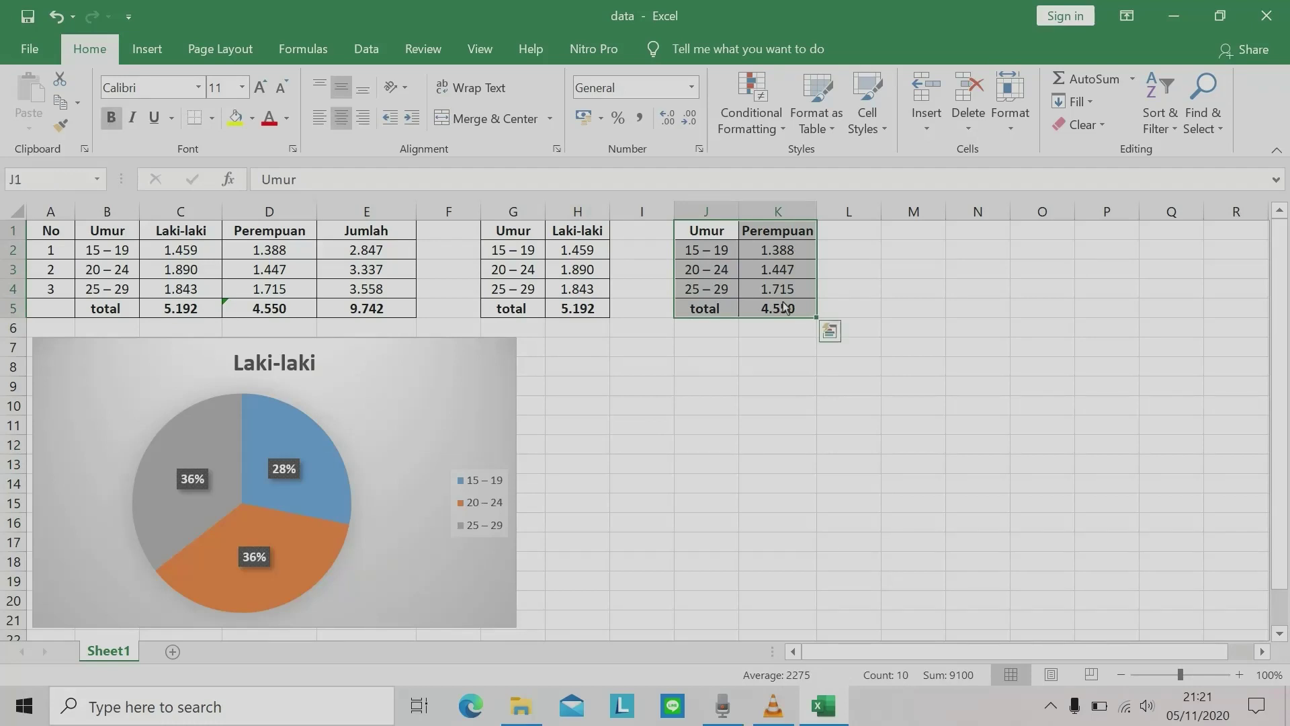
left_click(145, 61)
left_click(526, 124)
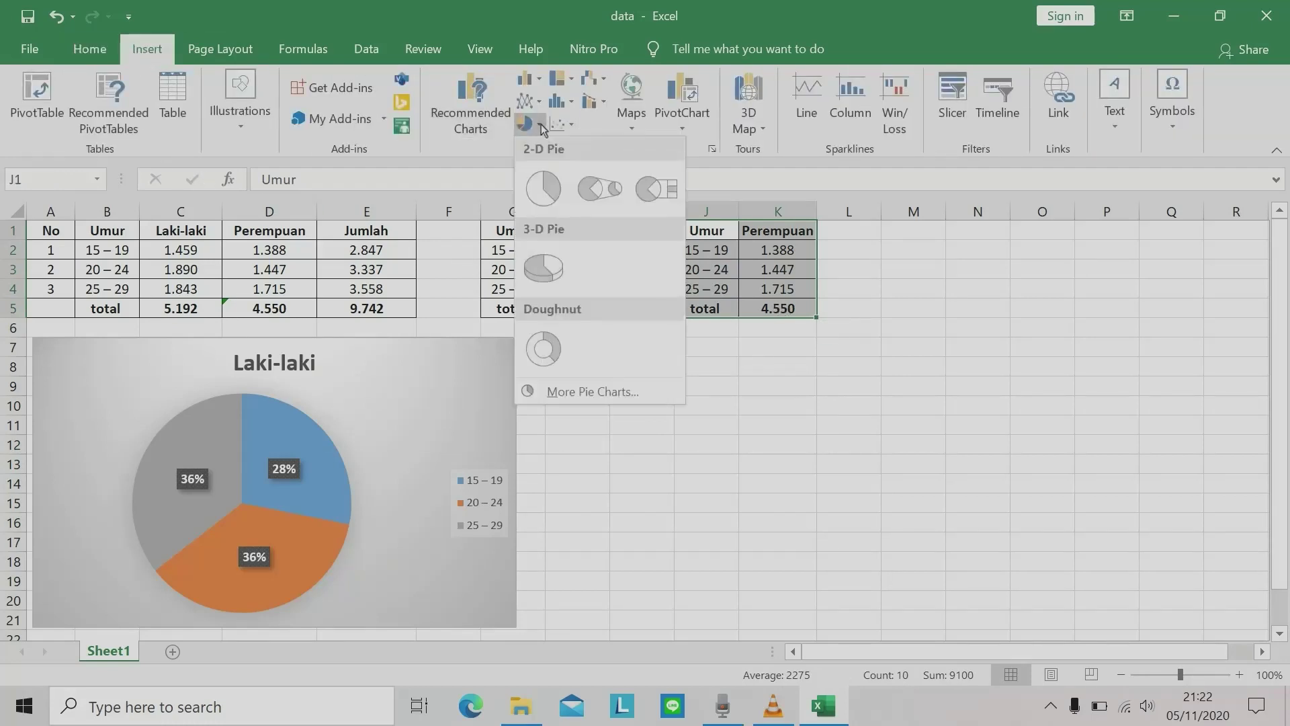
left_click(553, 190)
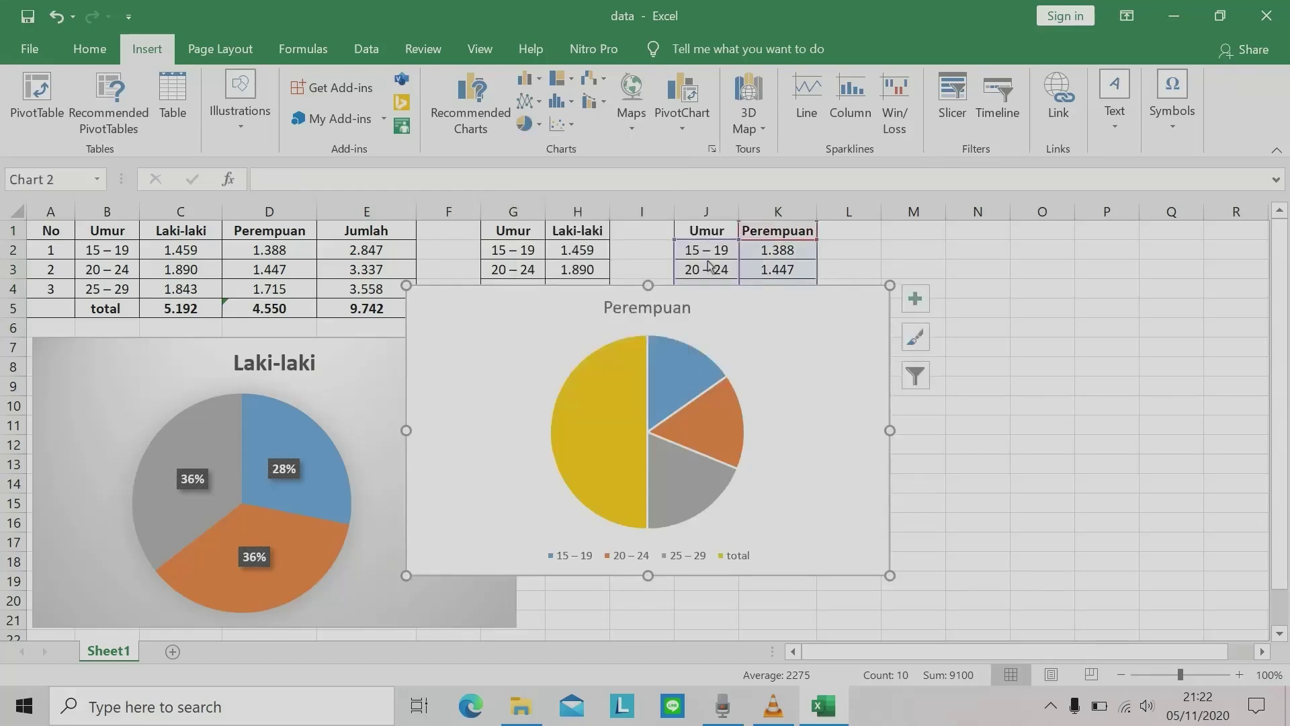
left_click_drag(761, 313, 893, 361)
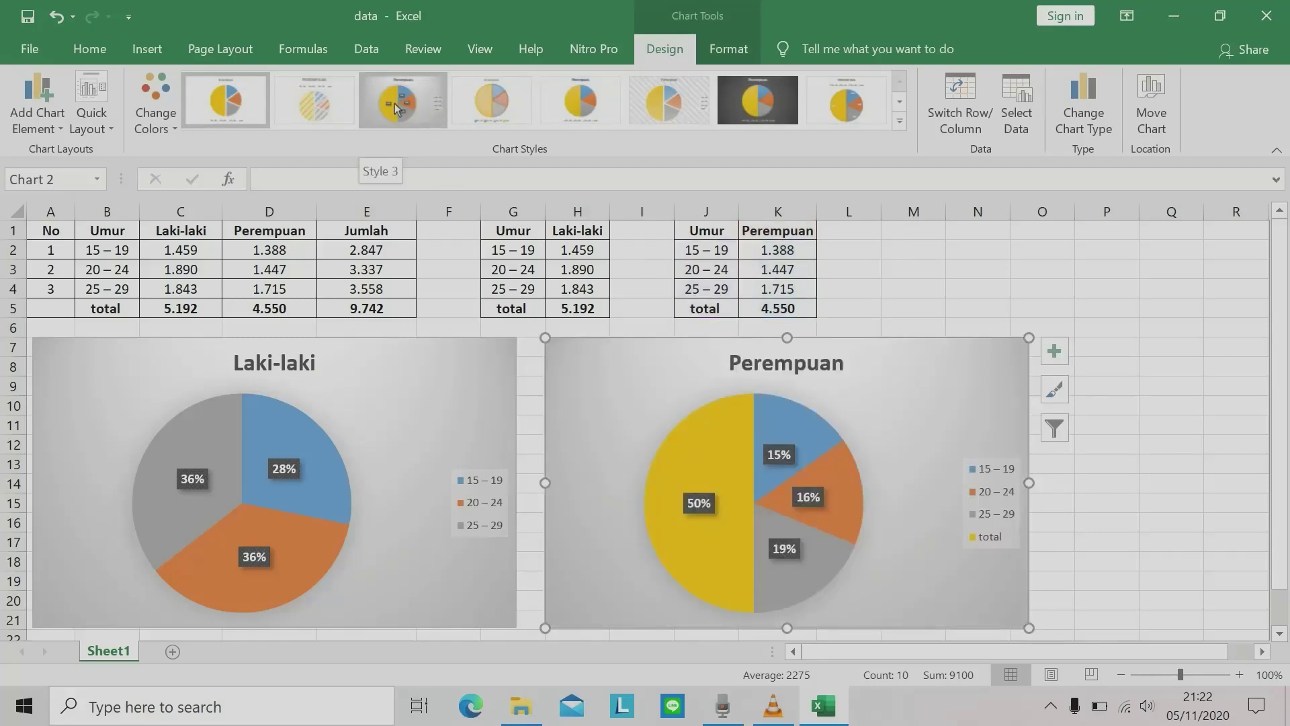
Apply chart Style 3 to the Perempuan pie and shrink its data range to K2:K4, leaving out the total row.
left_click(394, 103)
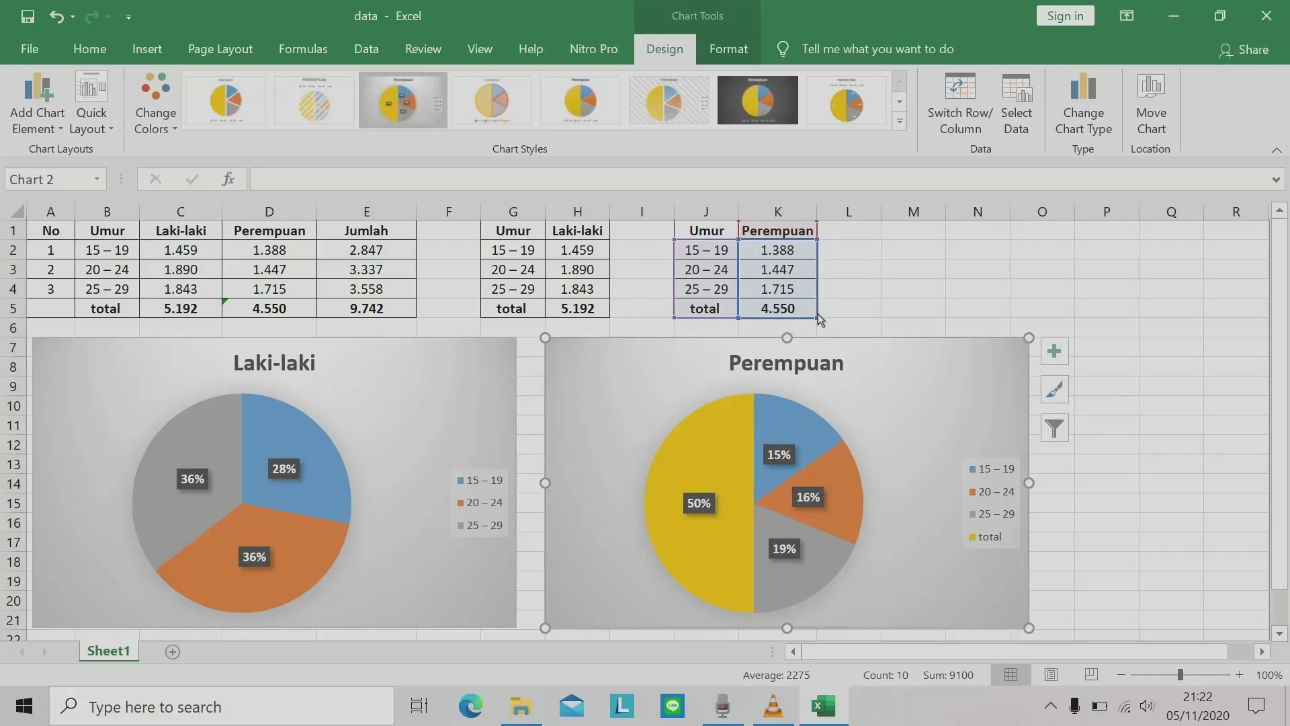
left_click_drag(818, 323, 817, 303)
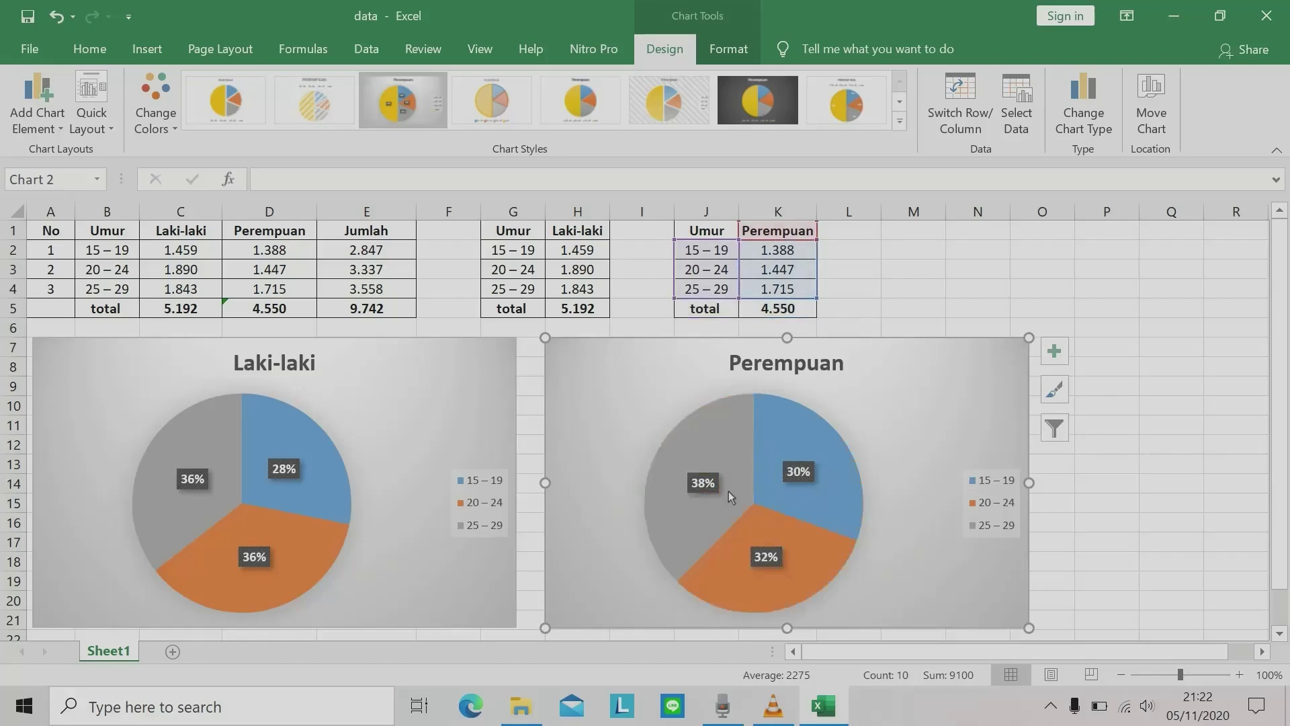
Shift the Perempuan and Laki-laki pie charts to the right, keeping them side by side below the tables.
left_click_drag(606, 419, 675, 419)
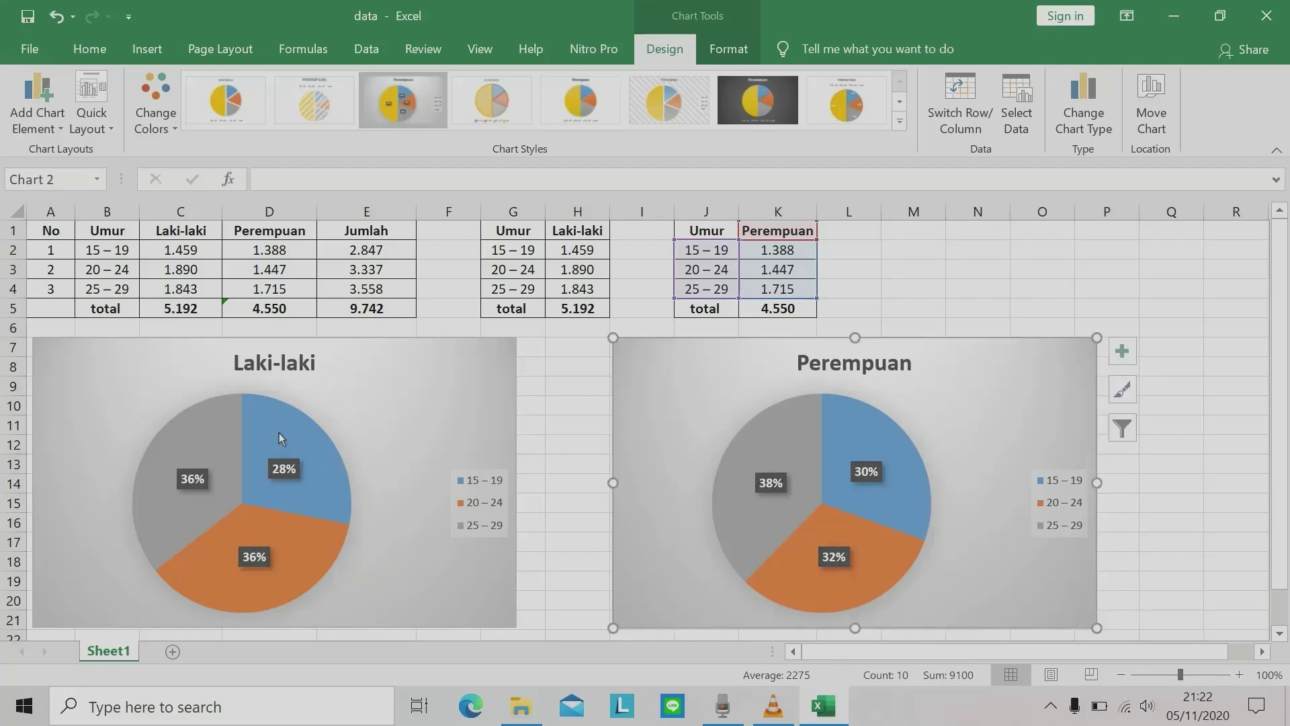
left_click_drag(479, 407, 506, 407)
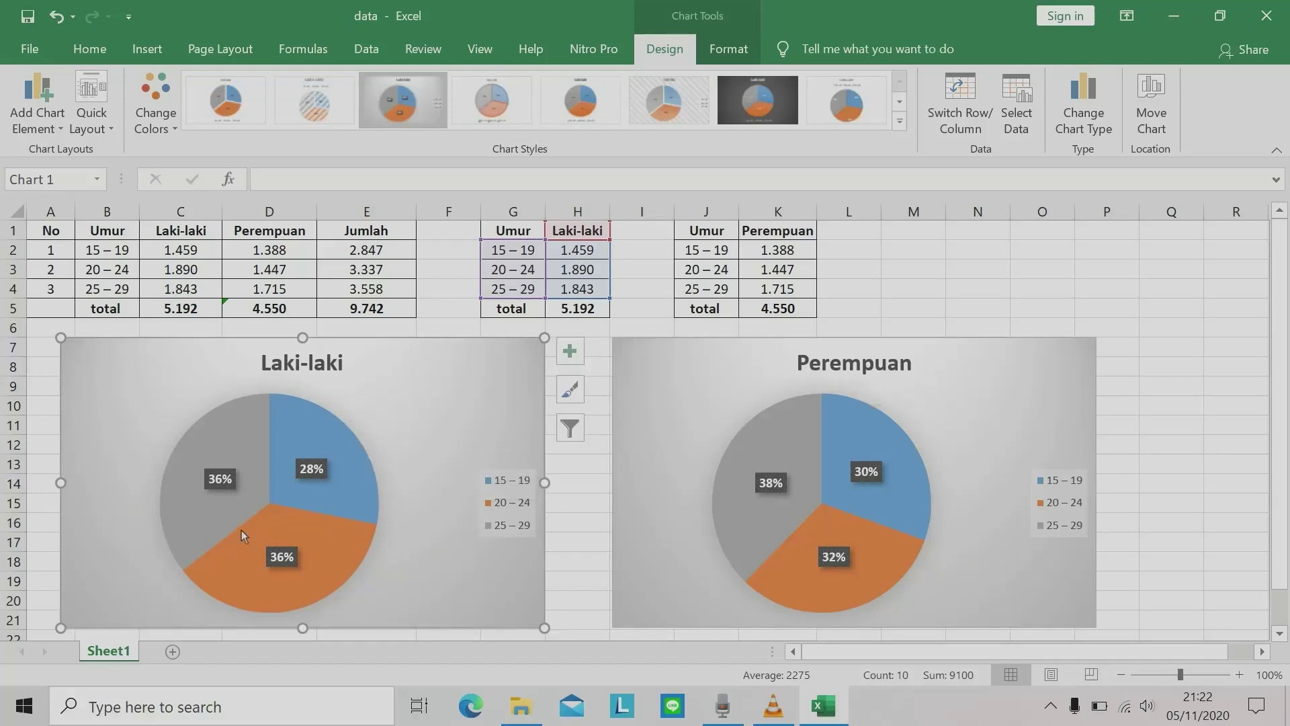
Examine the age-group slices and their percentages in the Laki-laki and Perempuan pie charts.
mouse_move(248, 504)
mouse_move(310, 483)
mouse_move(306, 566)
mouse_move(234, 493)
mouse_move(787, 504)
mouse_move(861, 438)
mouse_move(888, 561)
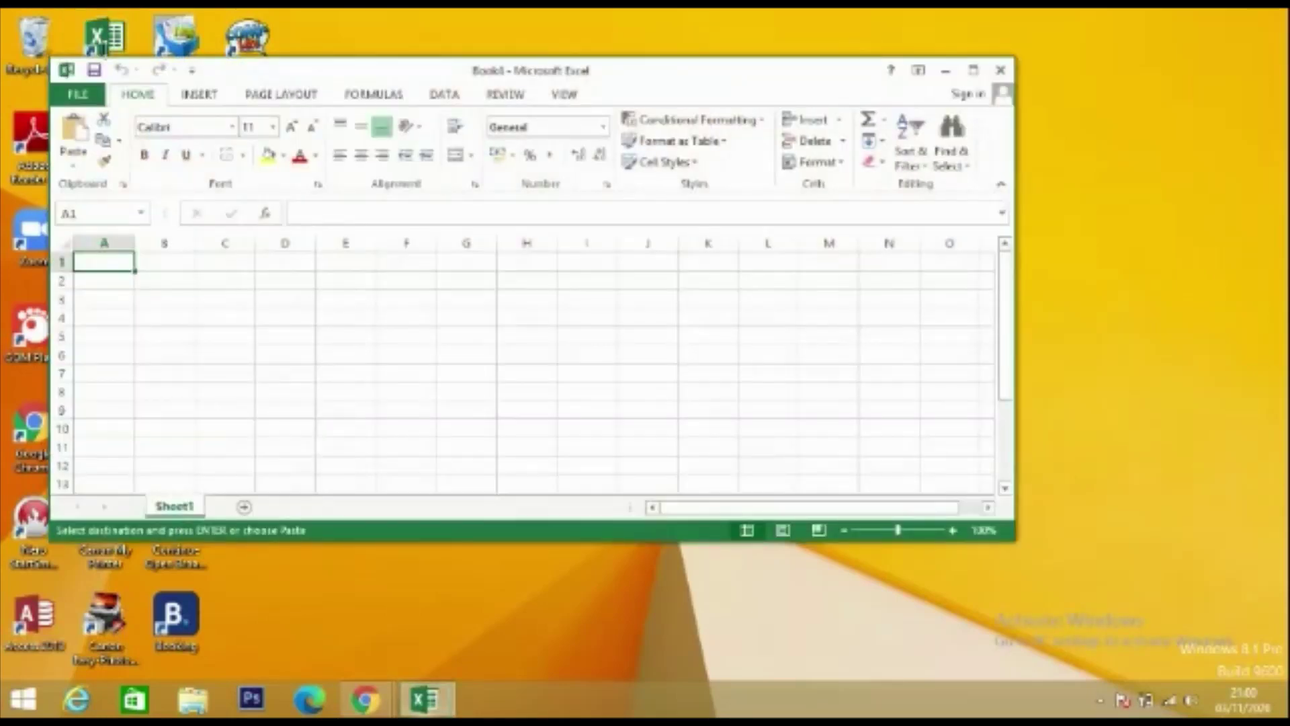
Maximize the blank Book4 workbook and paste the copied age-group table into A1:E5.
left_click(973, 70)
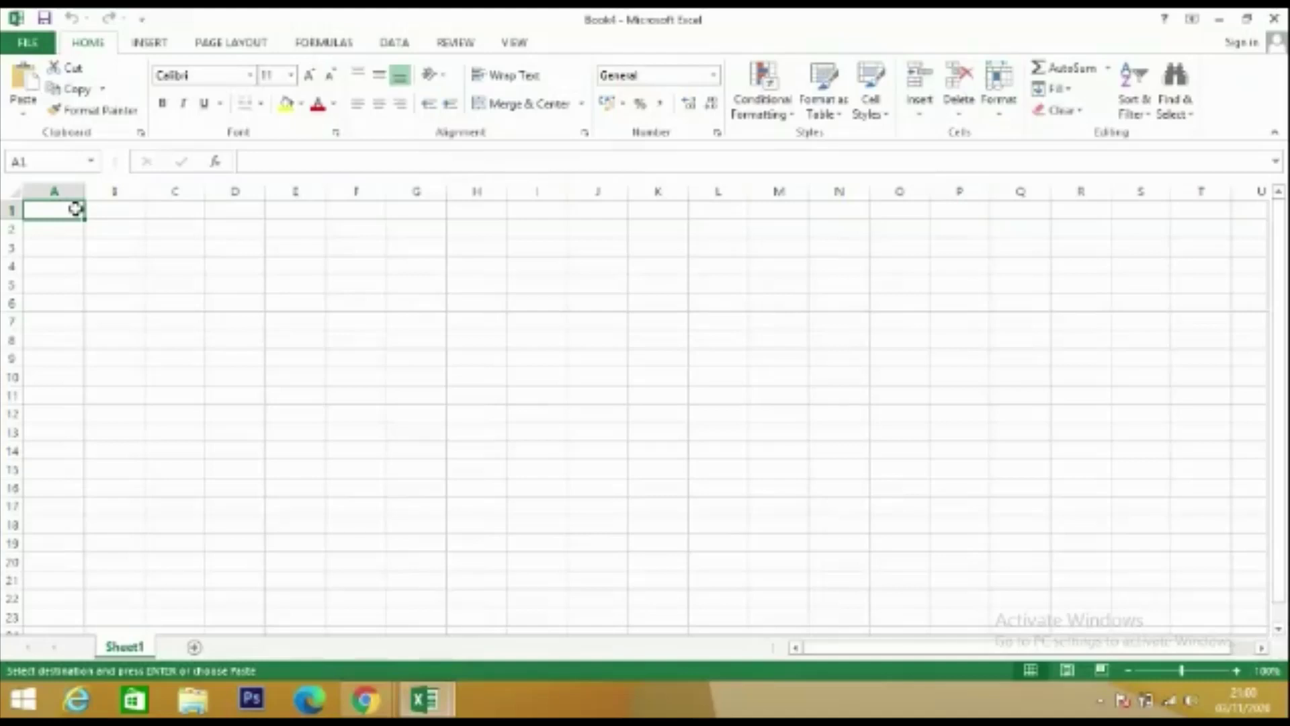
type("No\tUmur\tLaki-laki\tPerempuan\tJumlah 1\t15 - 19\t1.459\t1.388\t2.847 2\t20 - 24\t1.890\t1.447\t3.337 3\t25 - 29\t1.843\t1.715\t3.558 \ttotal\t5.192\t4.550\t9.742")
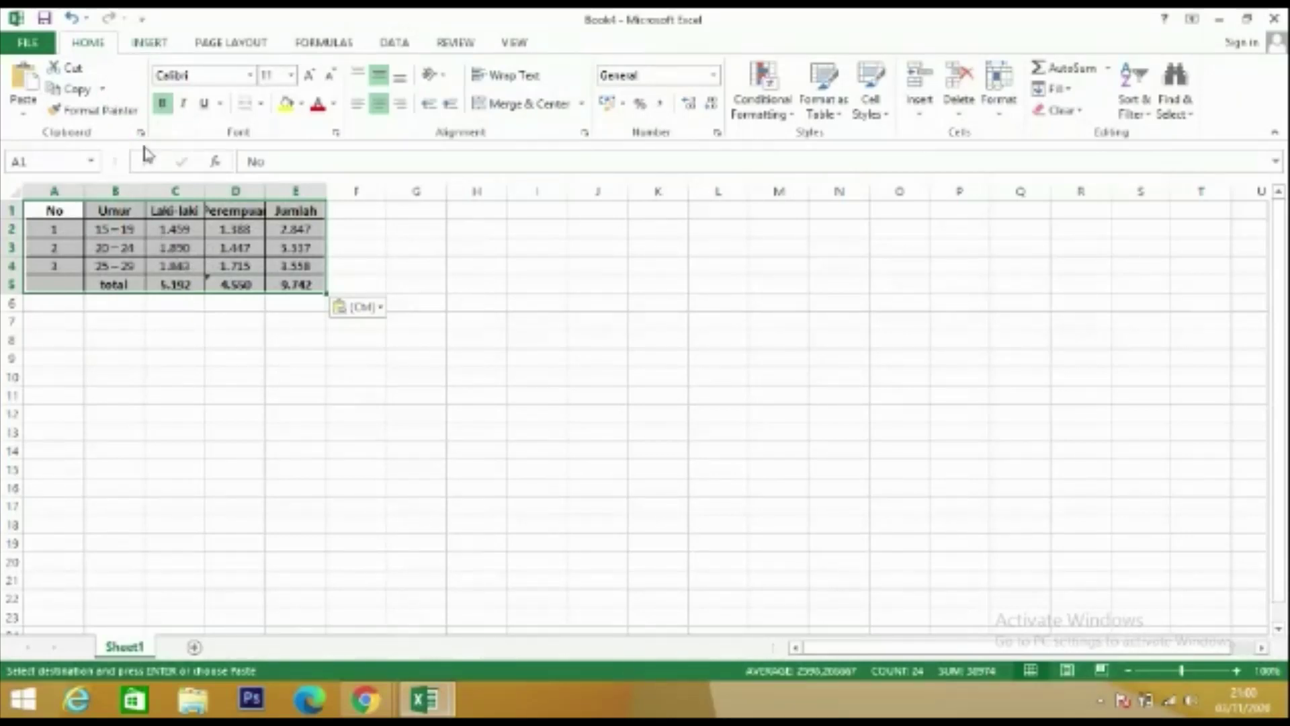
Insert a 2-D clustered column chart from A1:E5 and shrink its data range to C2:D4, leaving out the total row and Jumlah column.
left_click(150, 43)
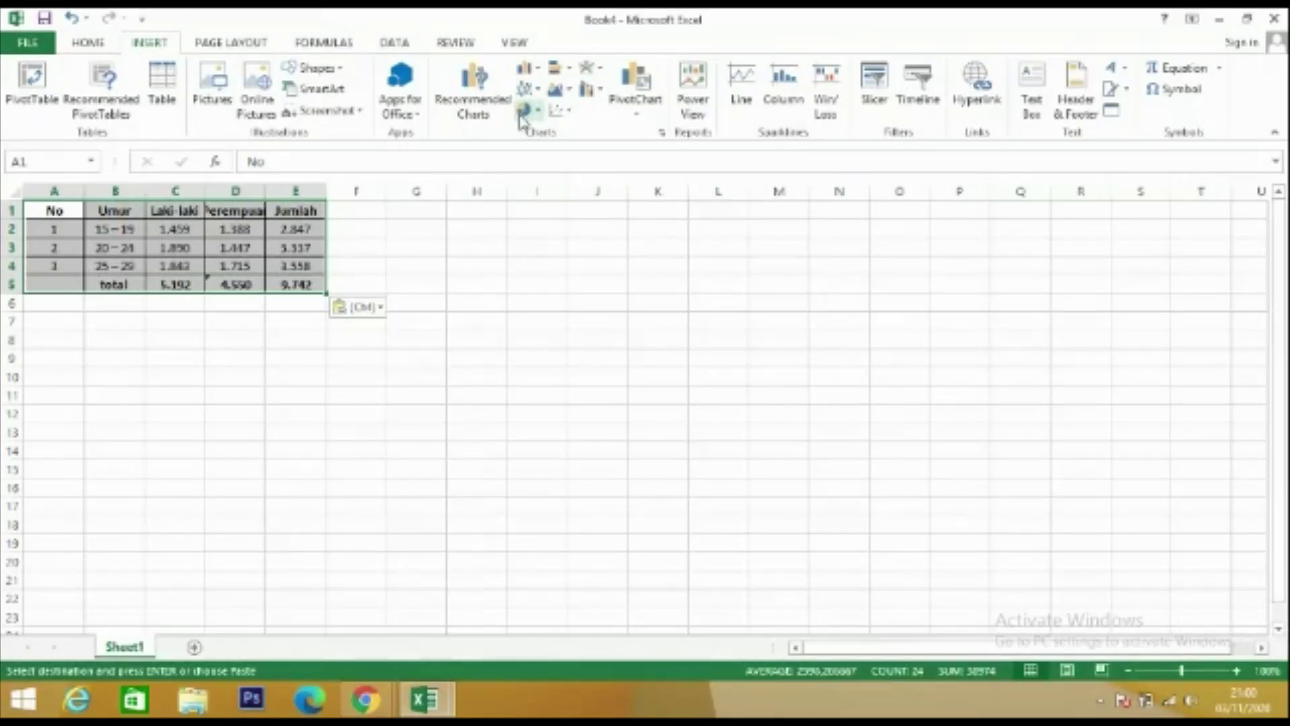
left_click(537, 70)
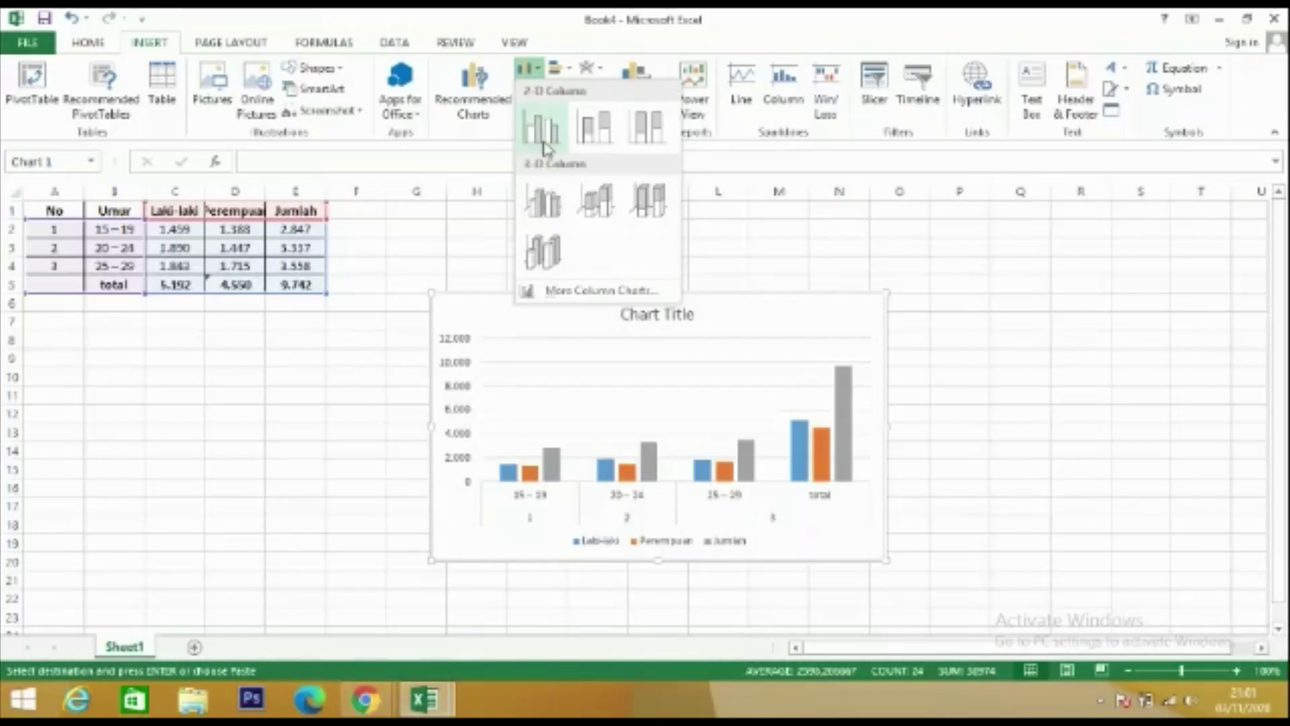
left_click(547, 149)
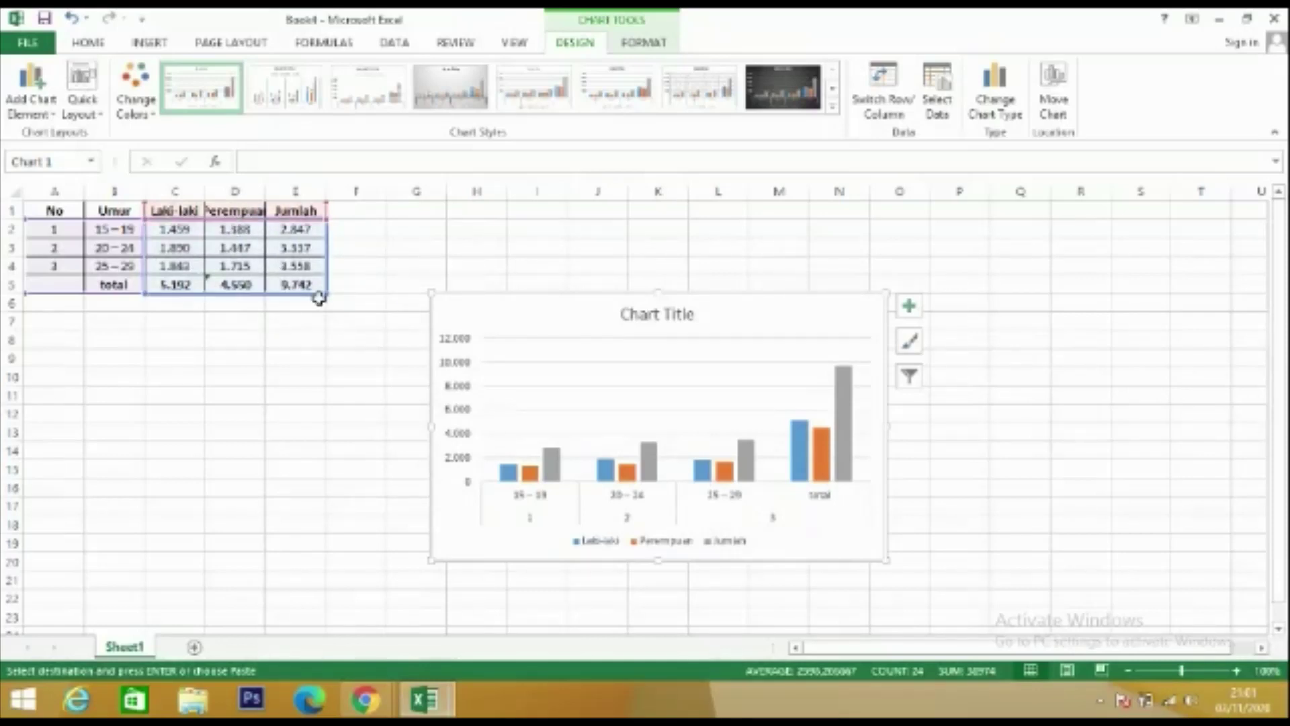
key("Escape")
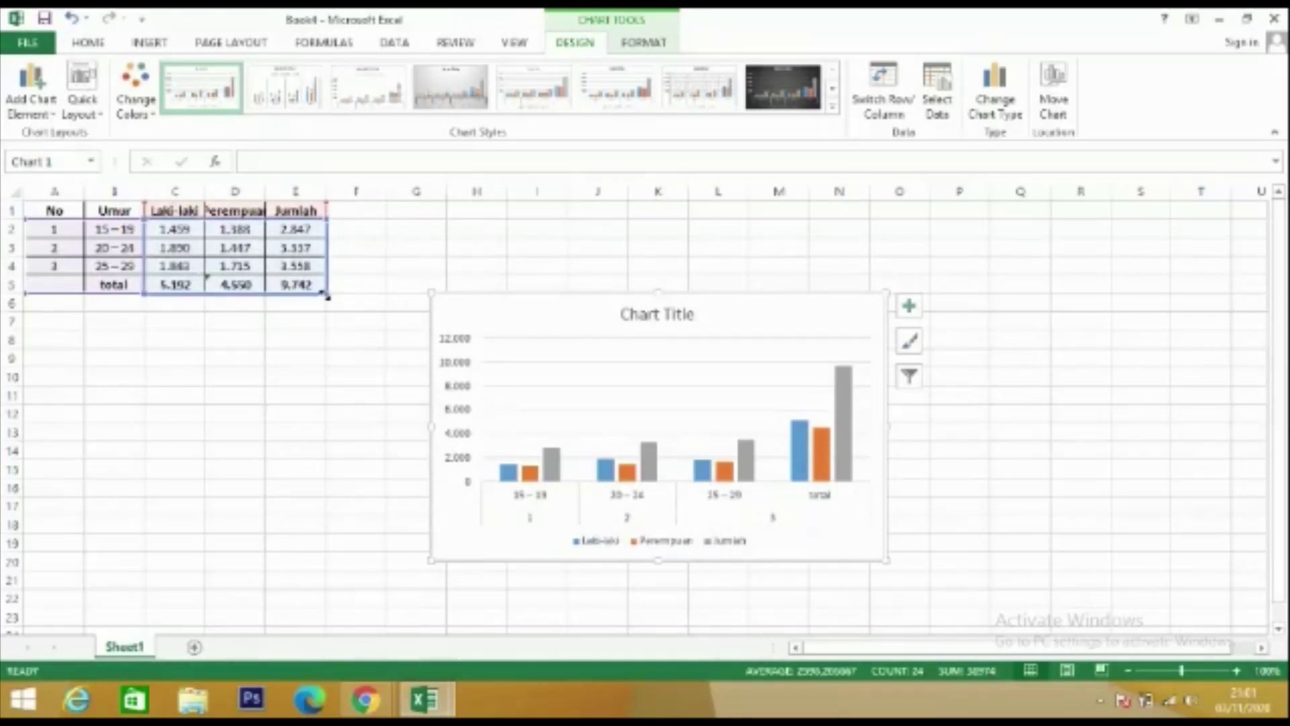
left_click_drag(327, 296, 264, 274)
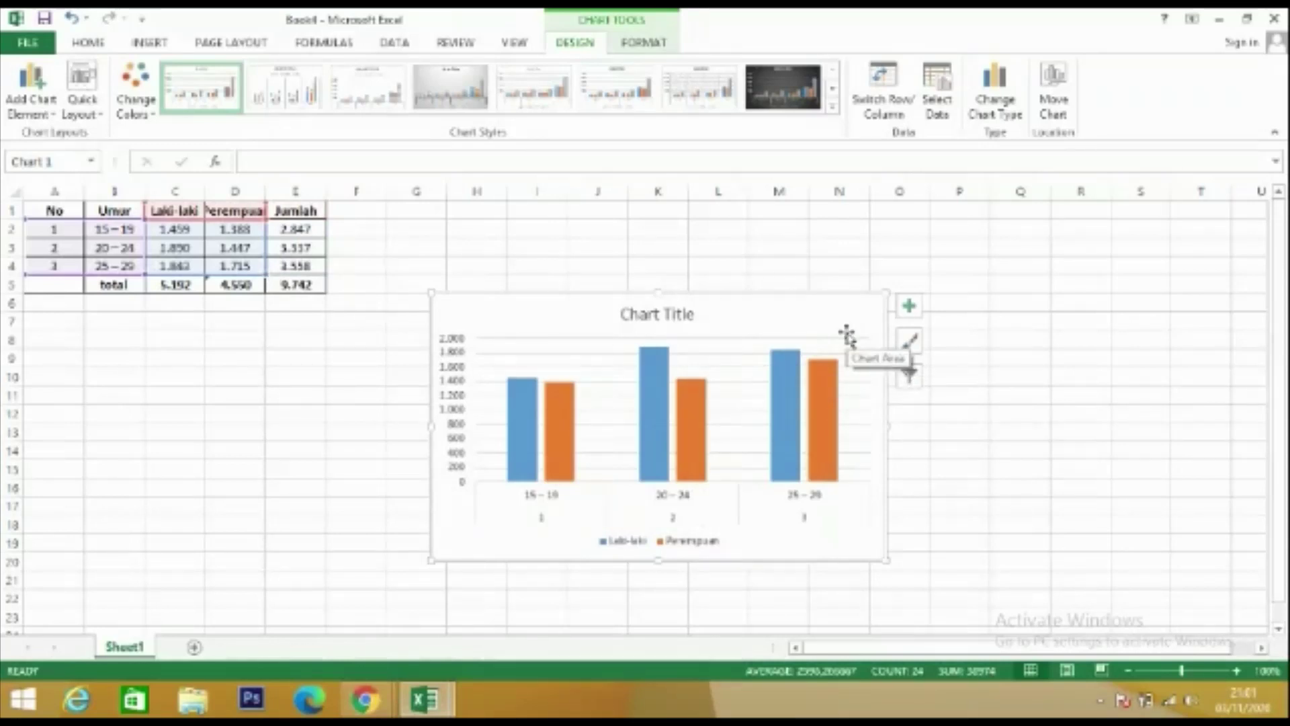
Apply chart Style 1 to the column chart and choose the first quick layout, with the legend beside the columns.
left_click(833, 107)
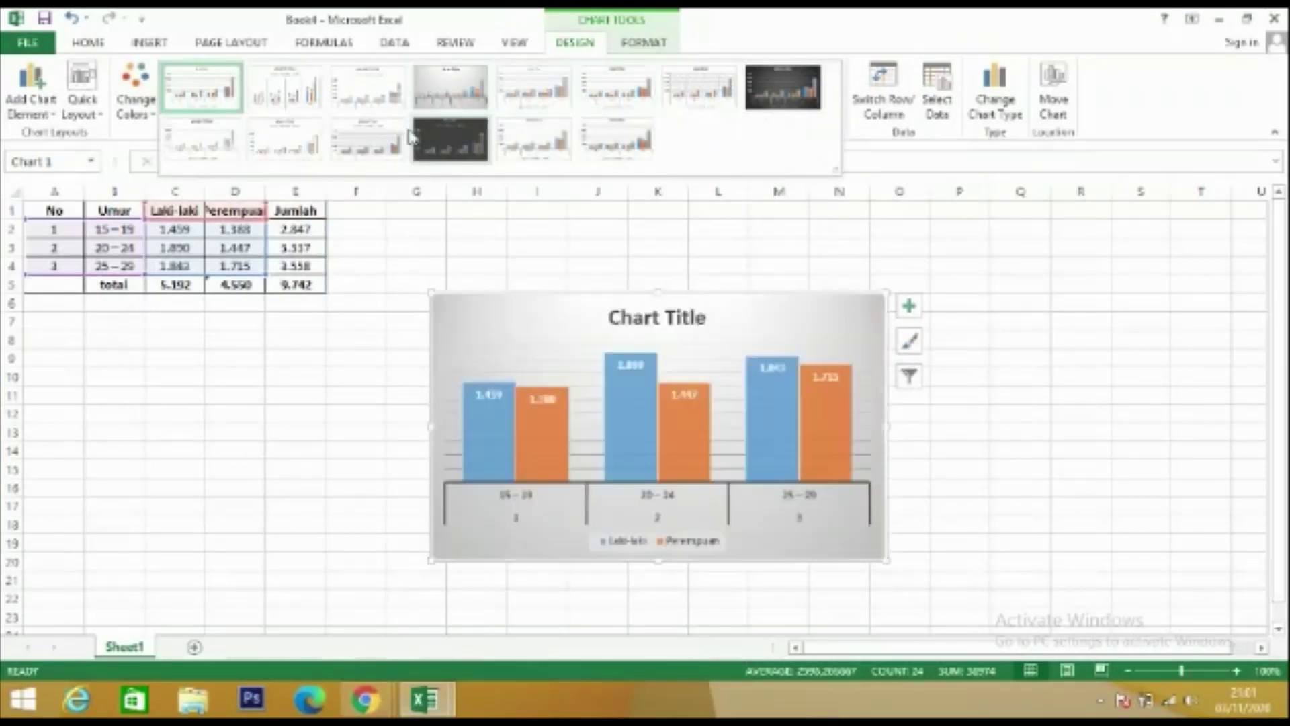
left_click(211, 98)
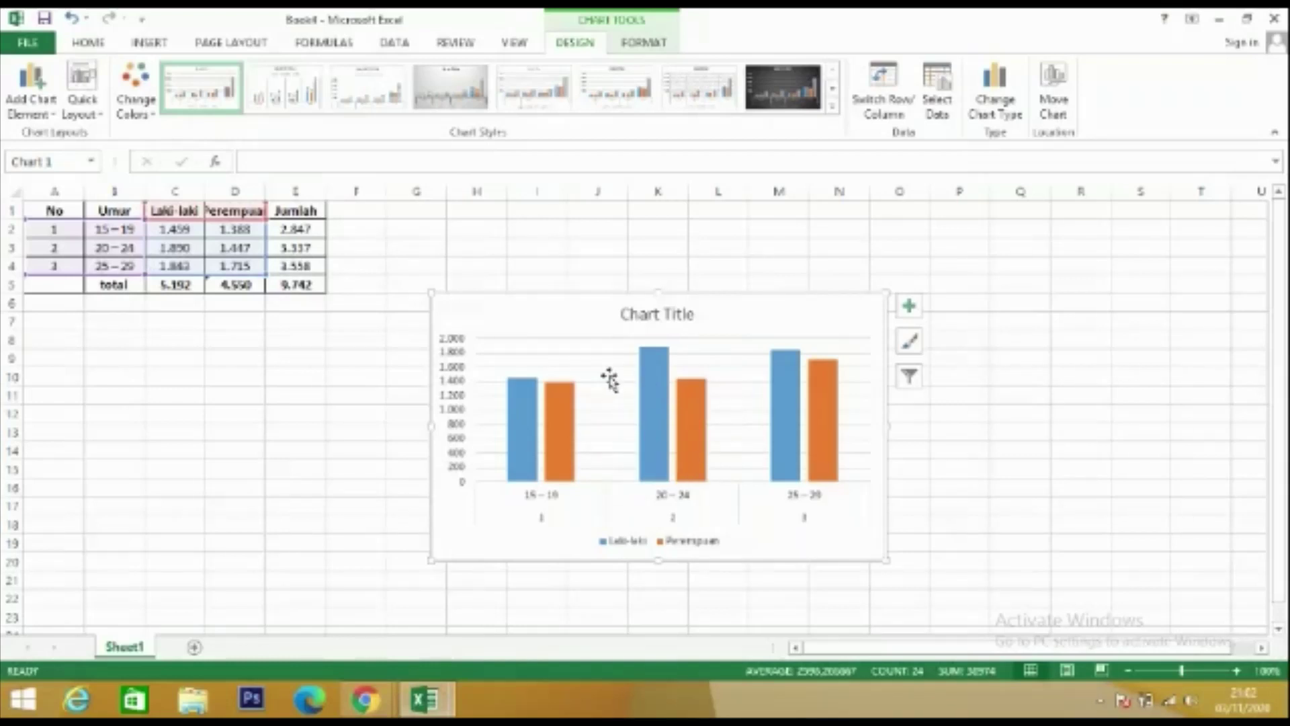
left_click(100, 118)
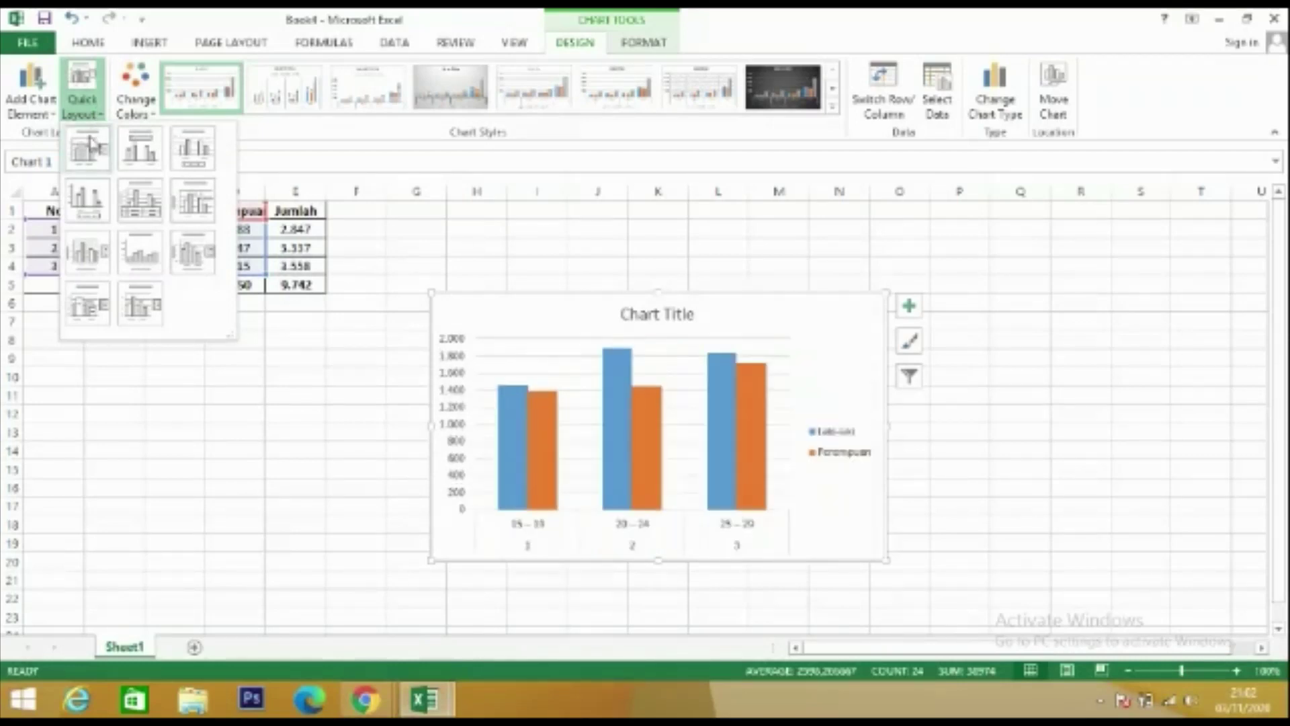
left_click(91, 143)
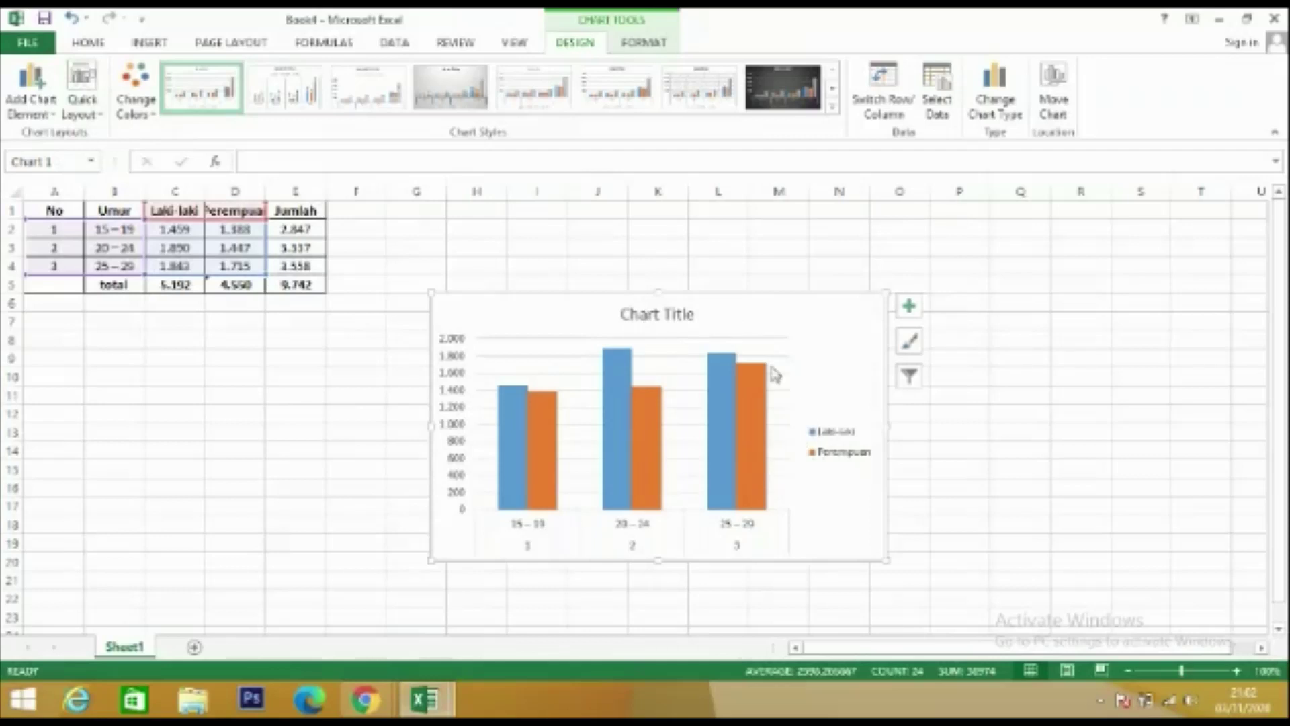
Replace the column chart's title with "Data Umur Berdasarkan Jenis Kelamin".
left_click(670, 316)
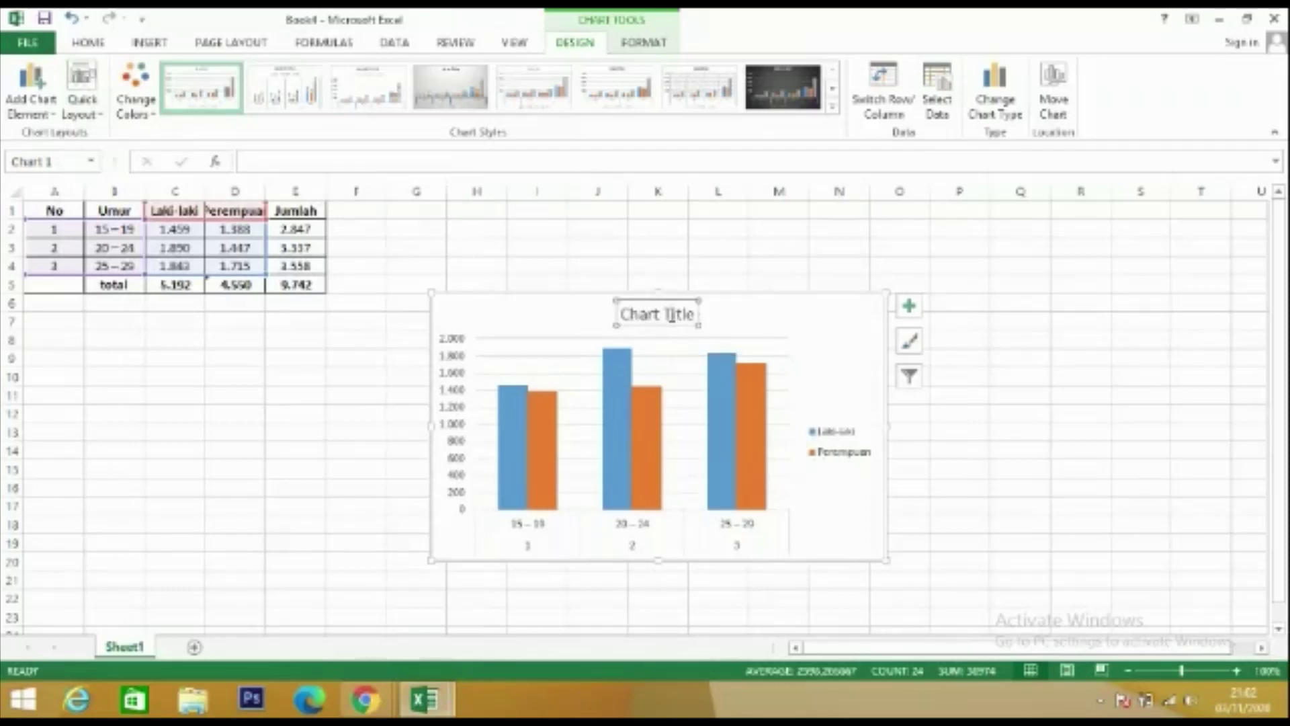
left_click(696, 313)
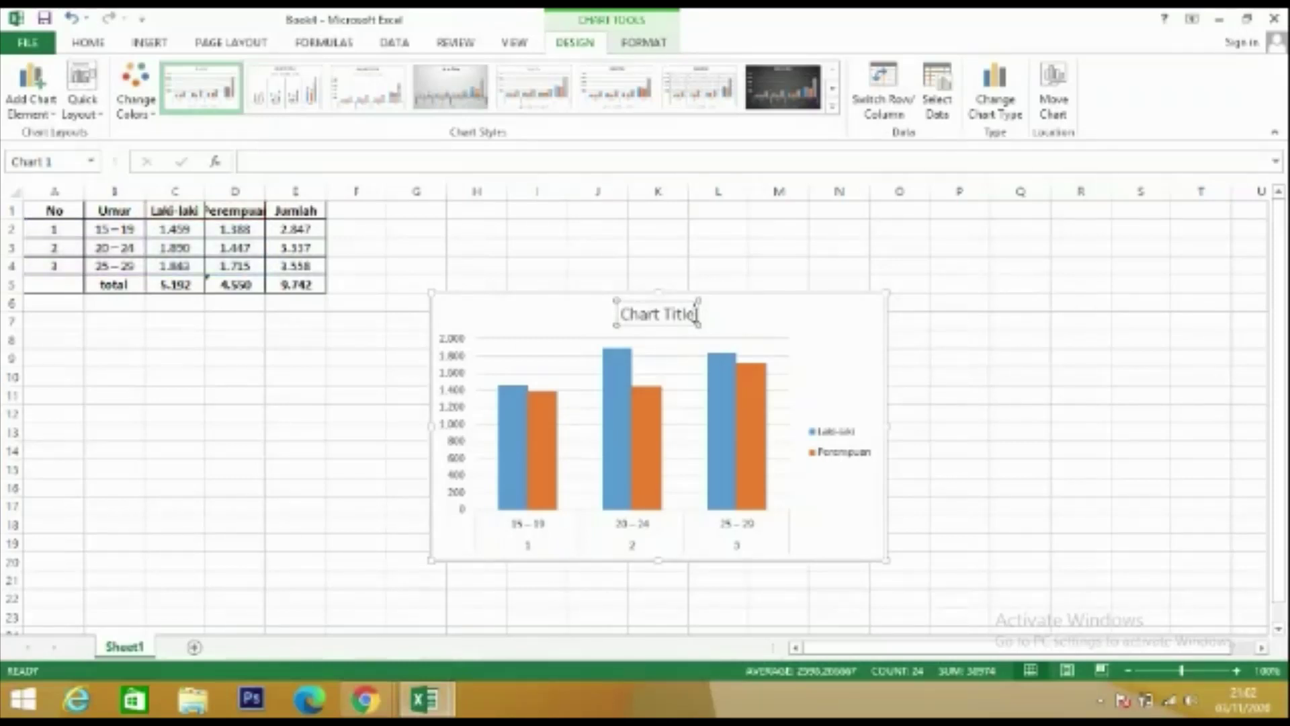
key("BackSpace")
key("BackSpace")
key("BackSpace")
key("BackSpace")
key("BackSpace")
key("BackSpace")
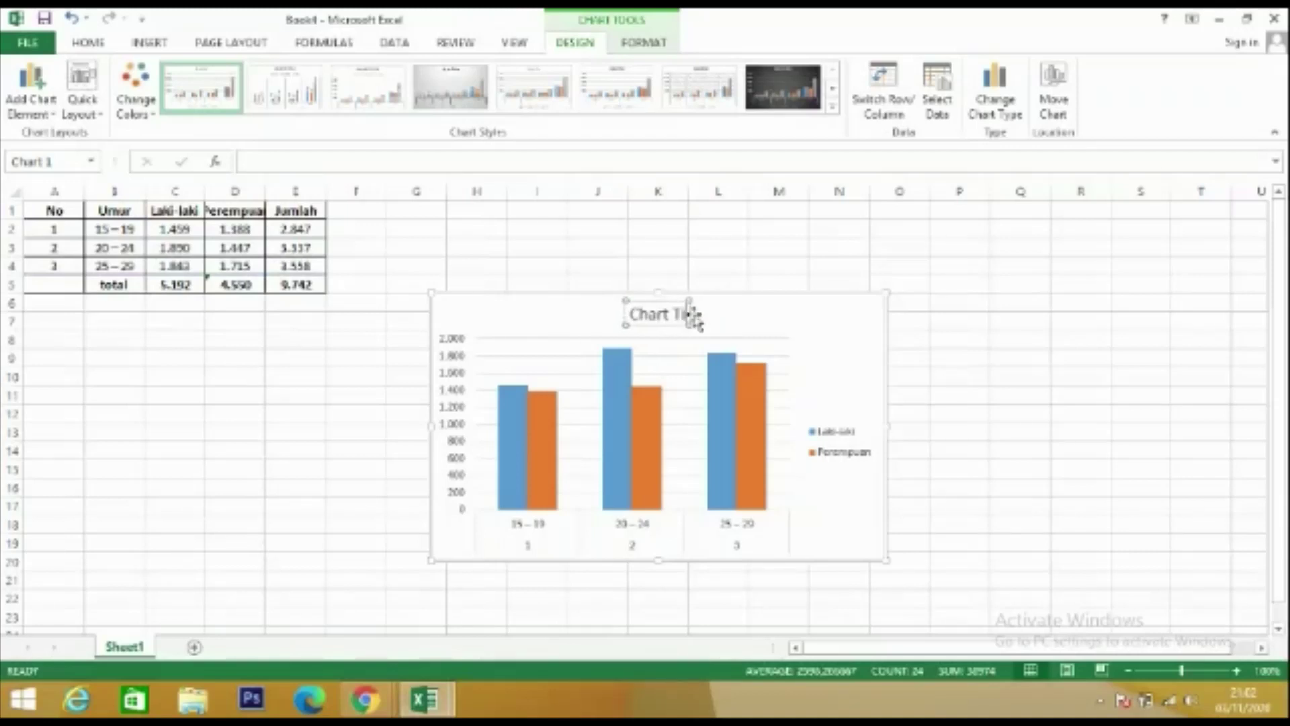
key("BackSpace")
key("BackSpace")
key("BackSpace")
key("BackSpace")
key("BackSpace")
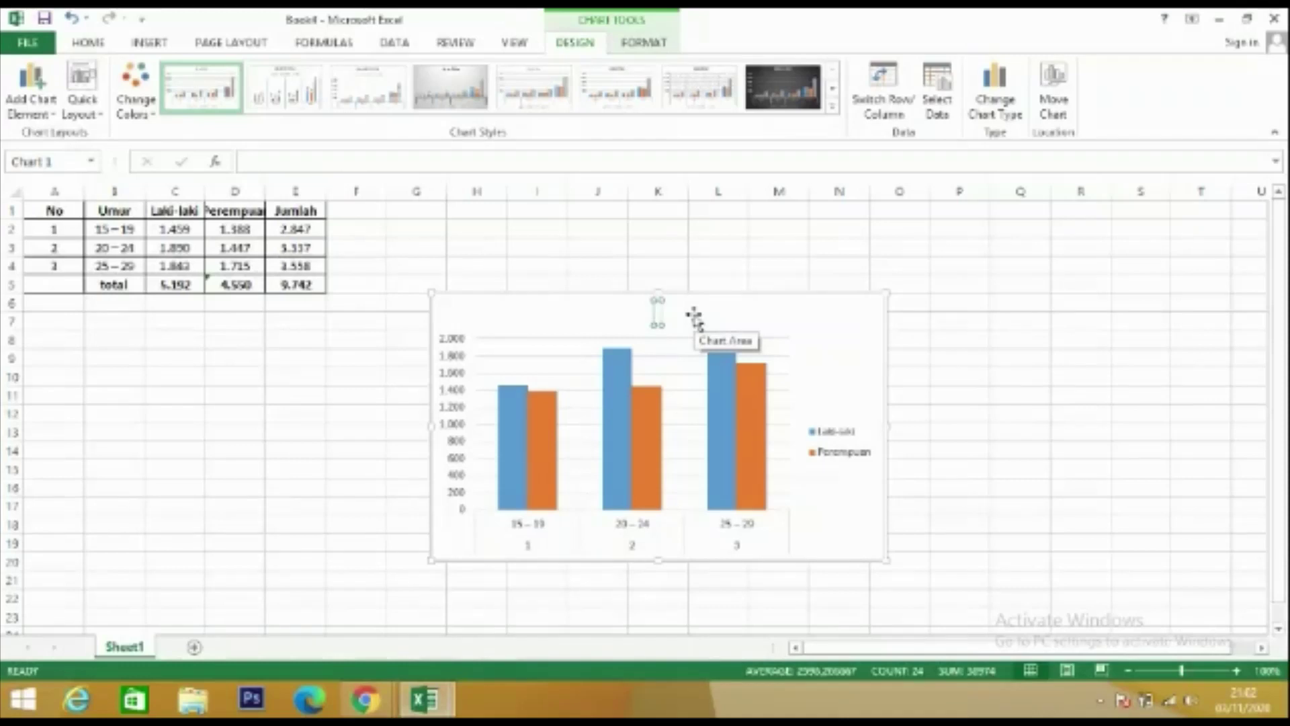
type("Data U")
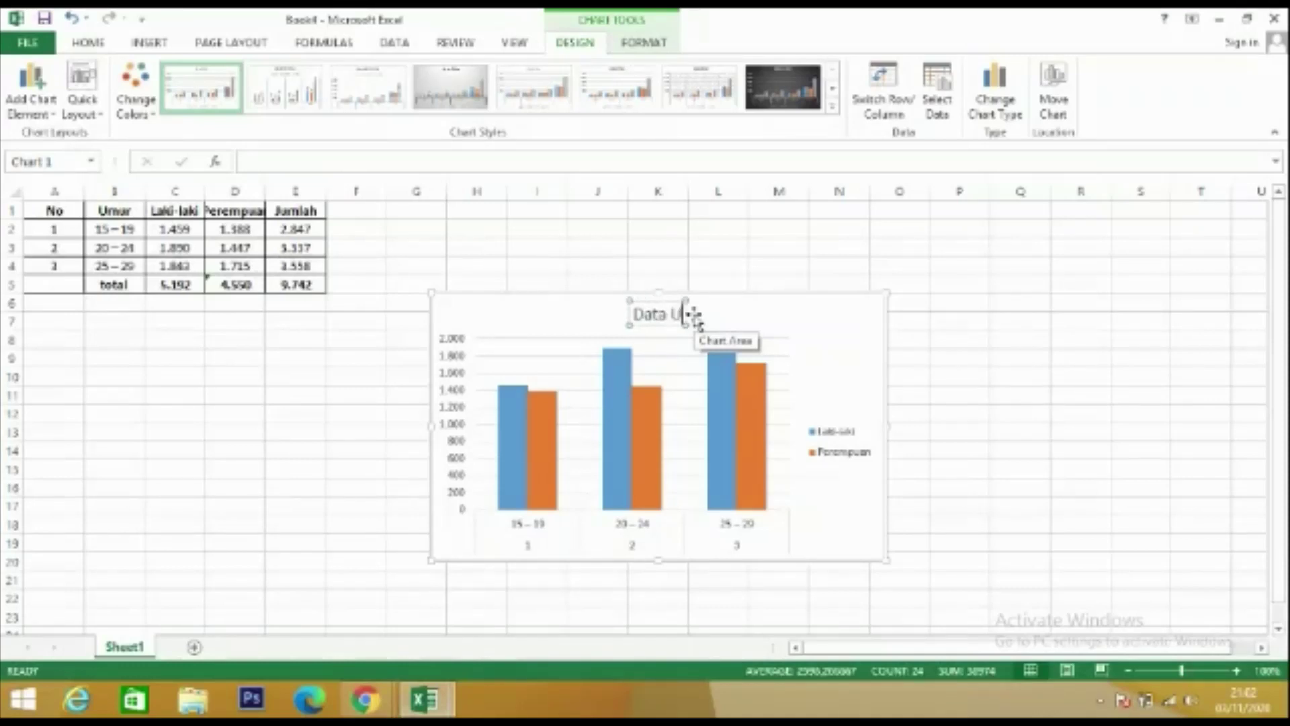
type("mur B")
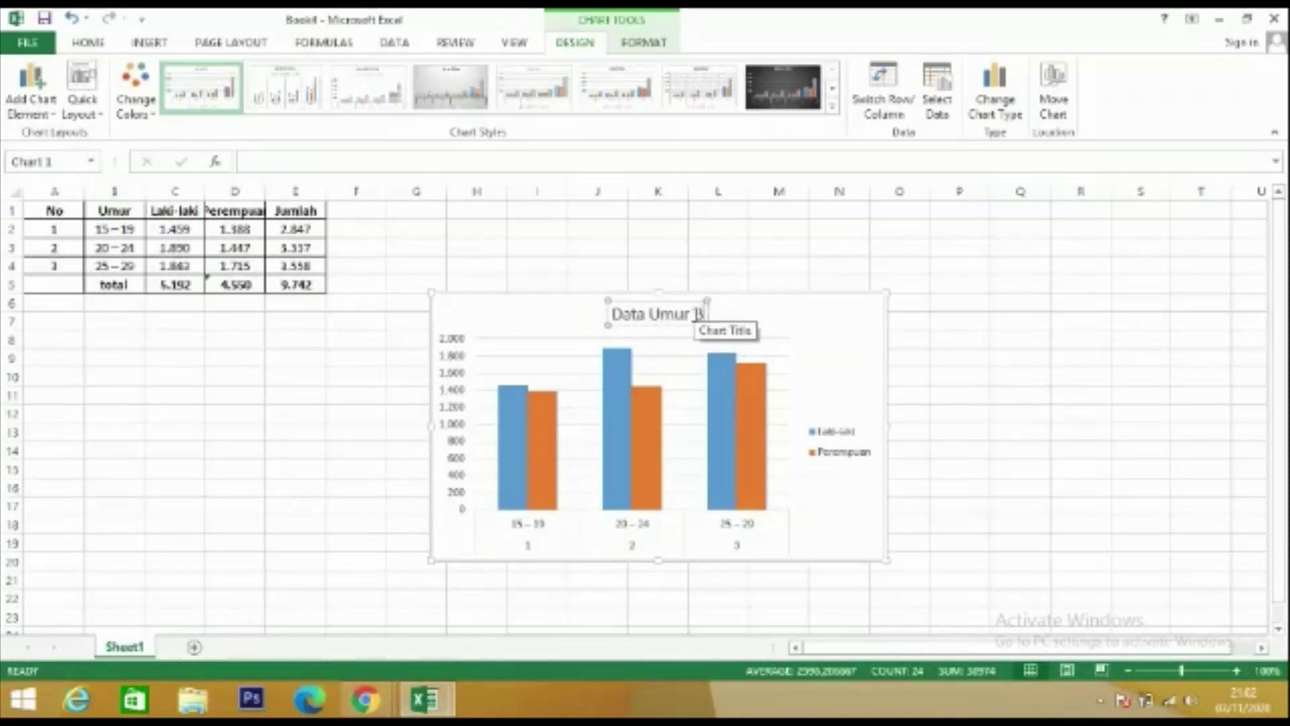
type("erdasarkan ")
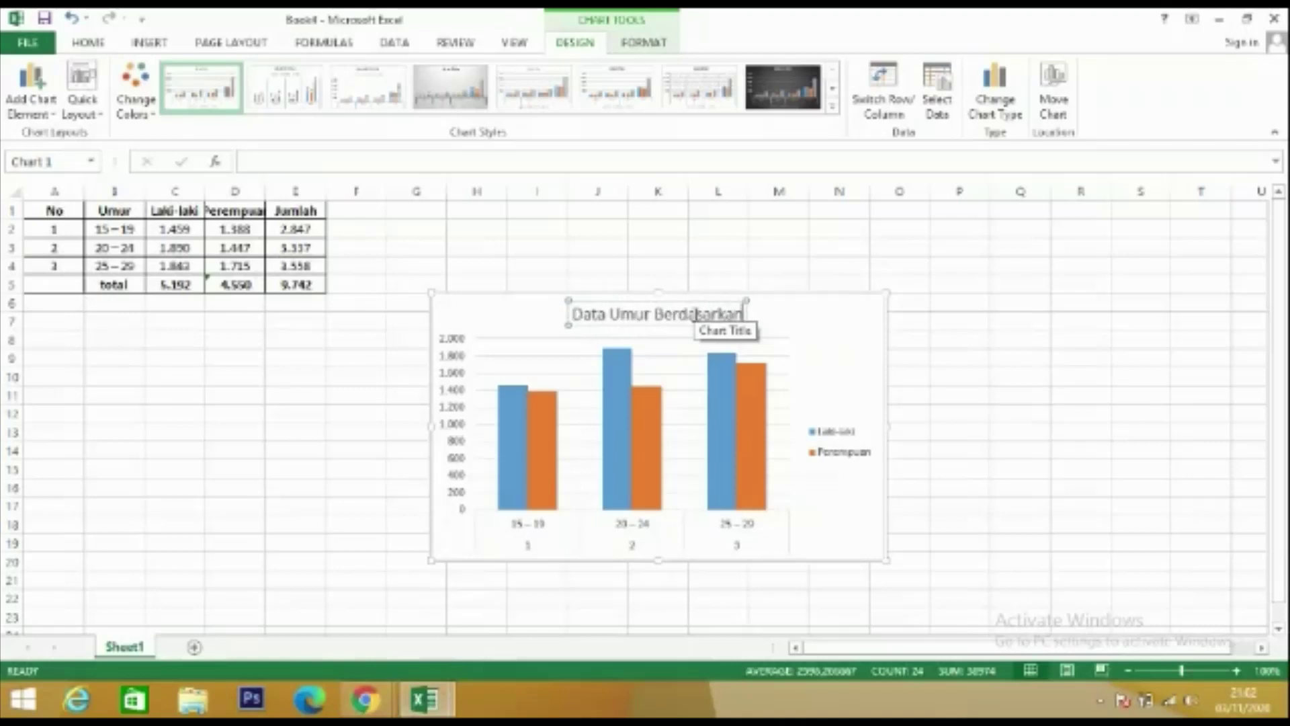
type("Jenis")
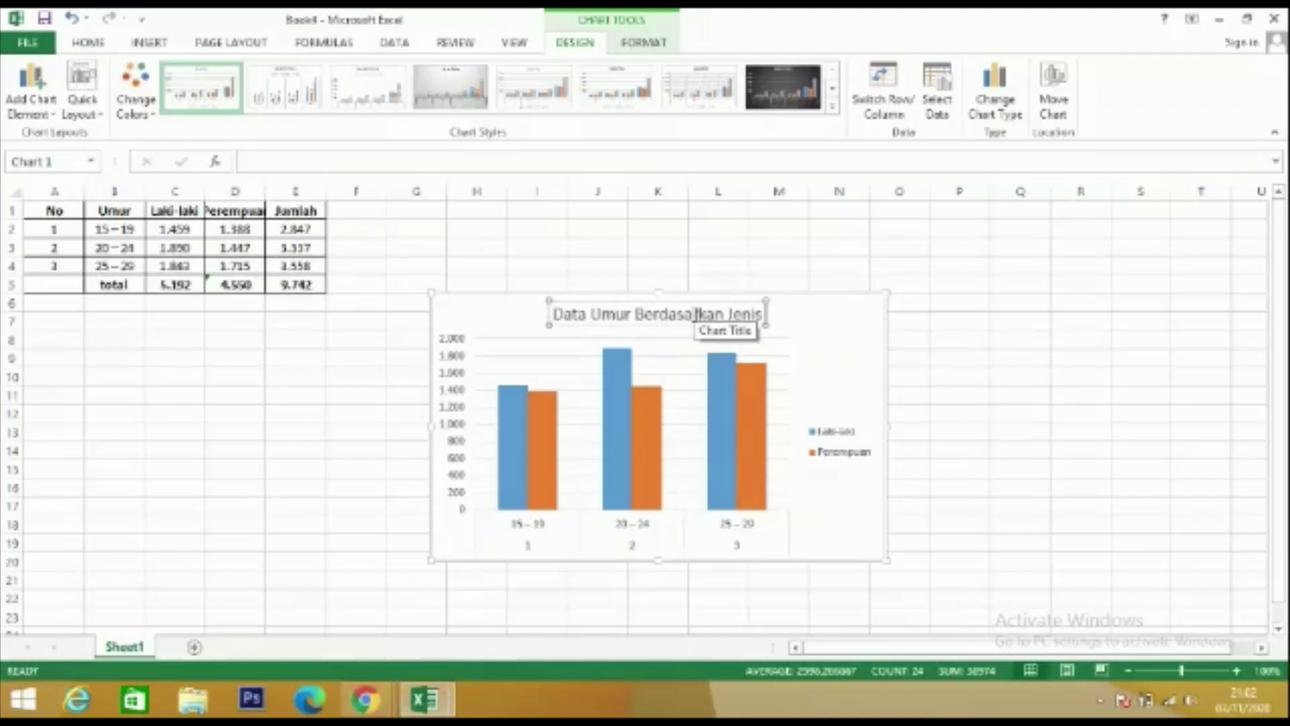
type(" Kelamin")
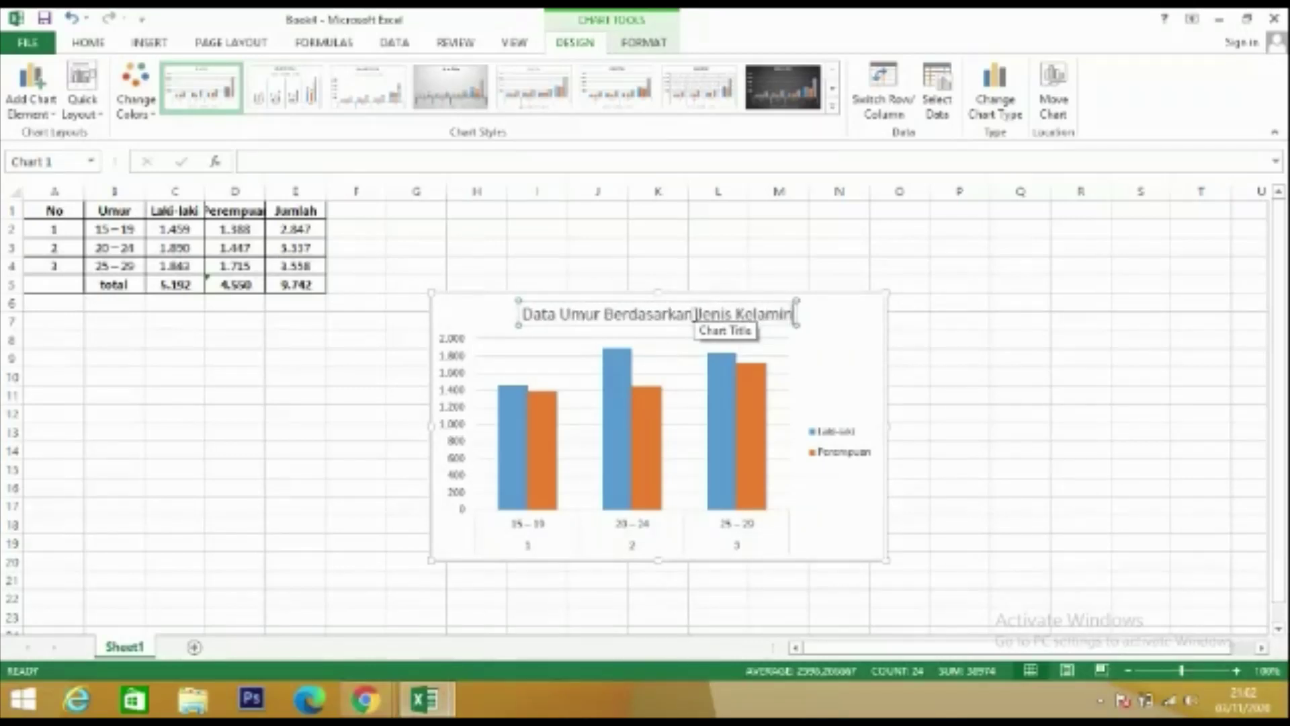
left_click(956, 378)
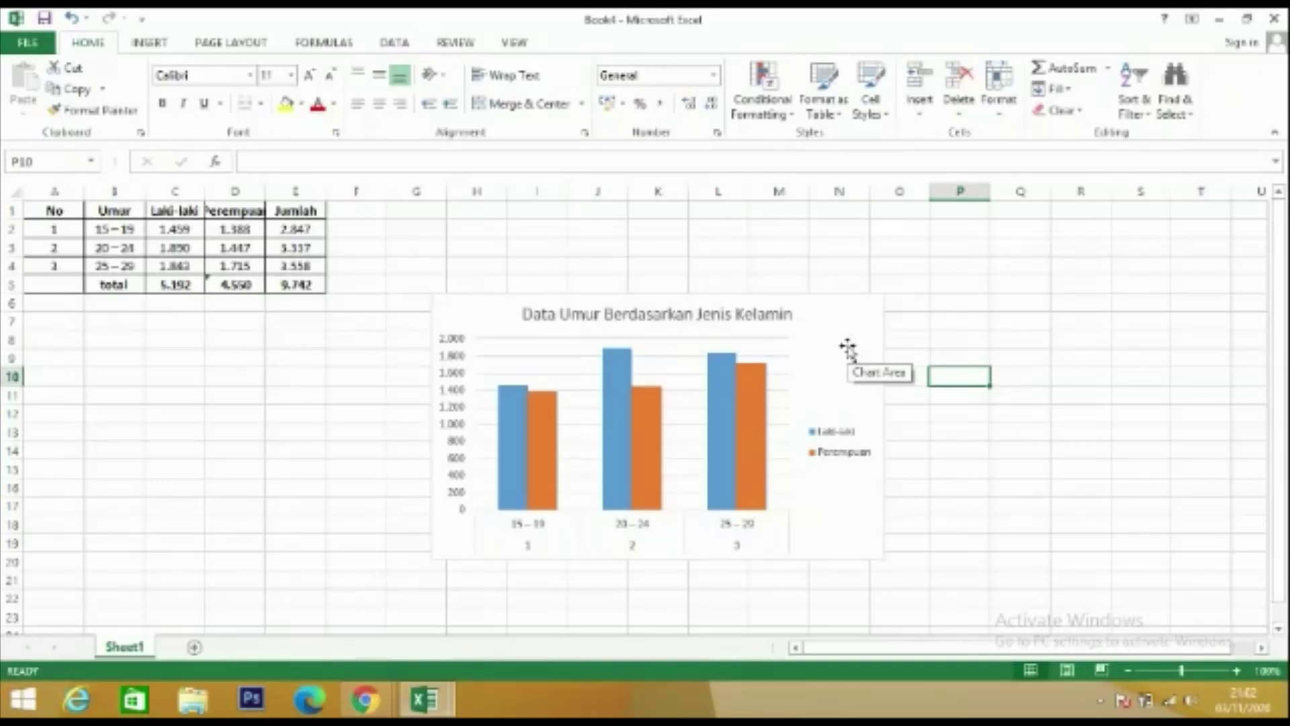
Change the Data Umur Berdasarkan Jenis Kelamin chart to a 3-D clustered column chart.
left_click(848, 349)
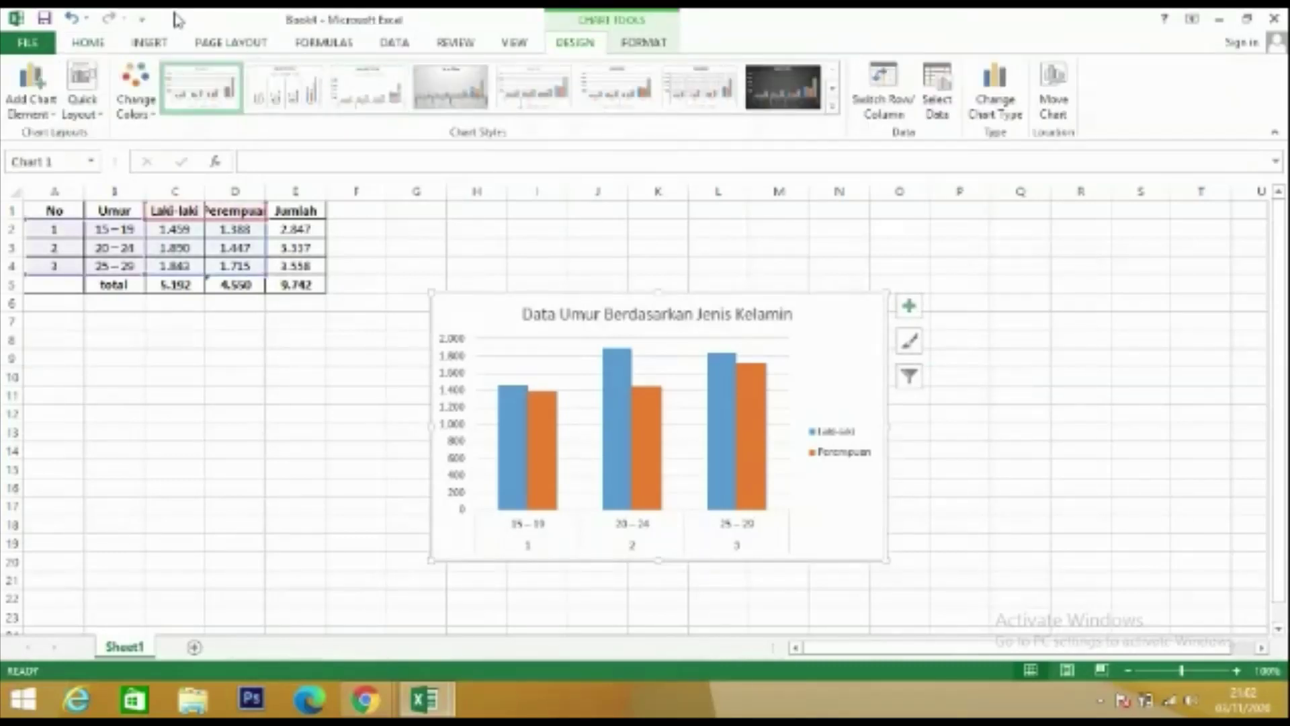
left_click(150, 47)
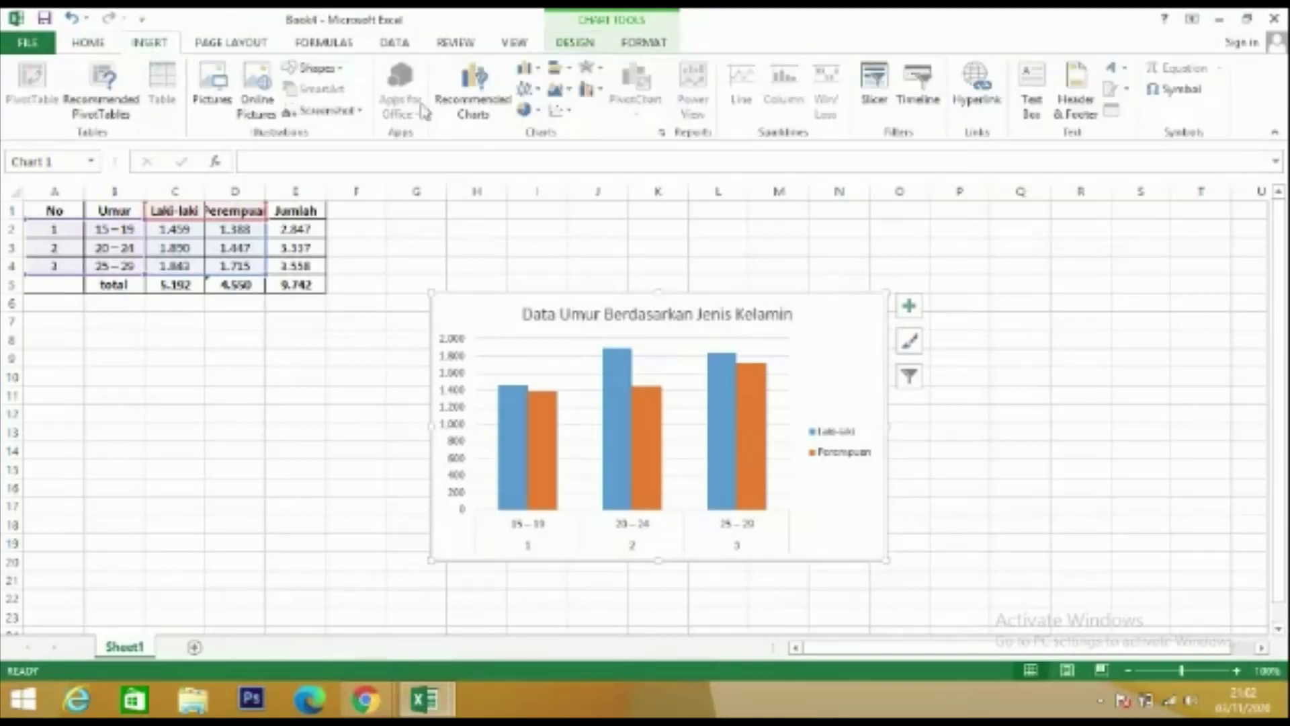
left_click(529, 68)
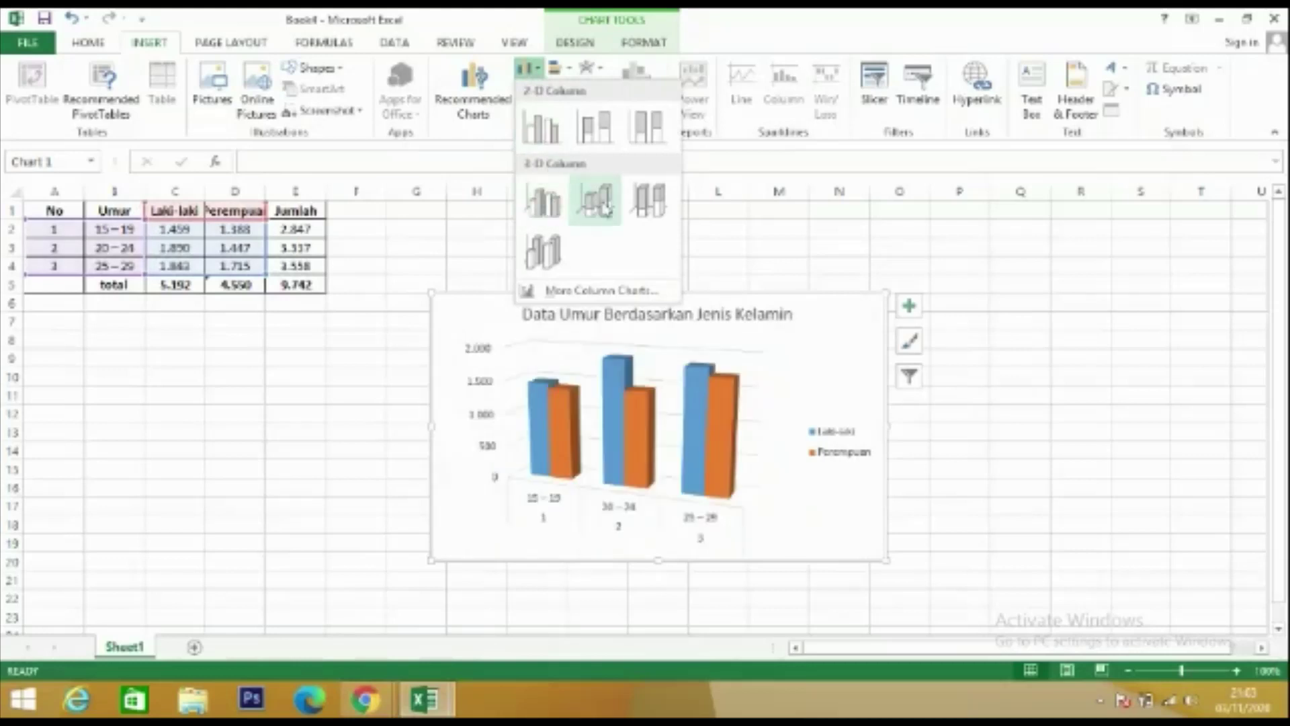
left_click(550, 203)
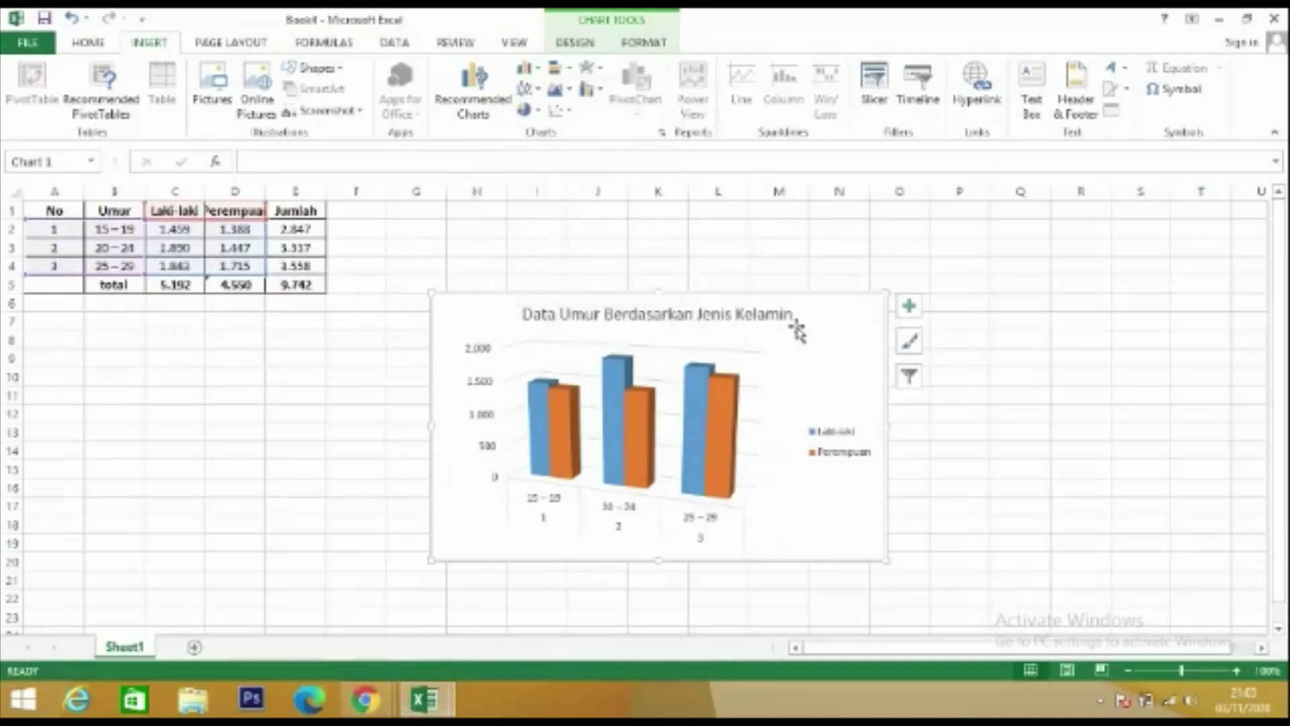